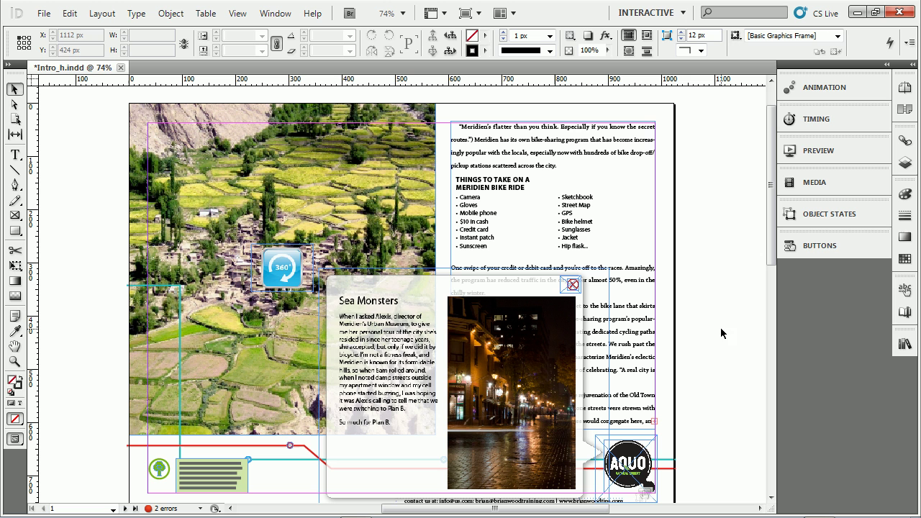
Step: Float the Overlay Creator panel at the right of the spread and preview the document in Content Viewer
{"action": "left_click", "coordinate": [274, 19]}
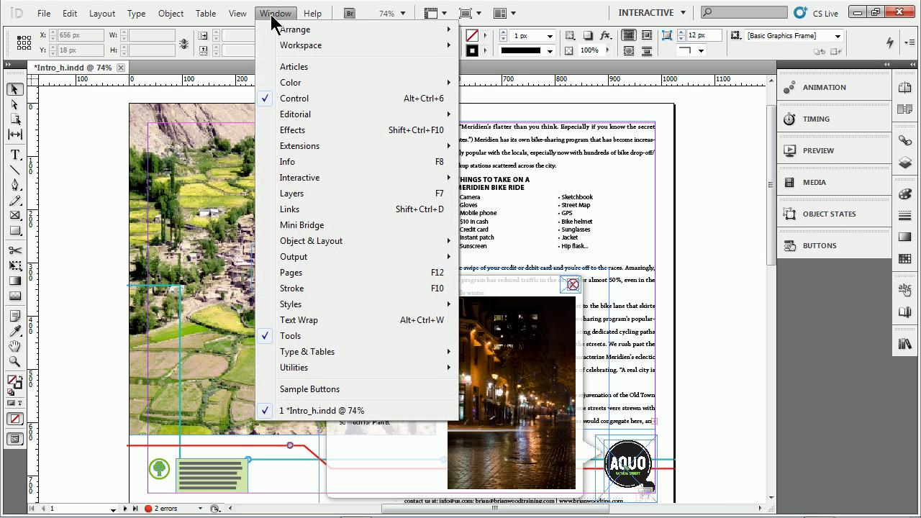
{"action": "mouse_move", "coordinate": [313, 149]}
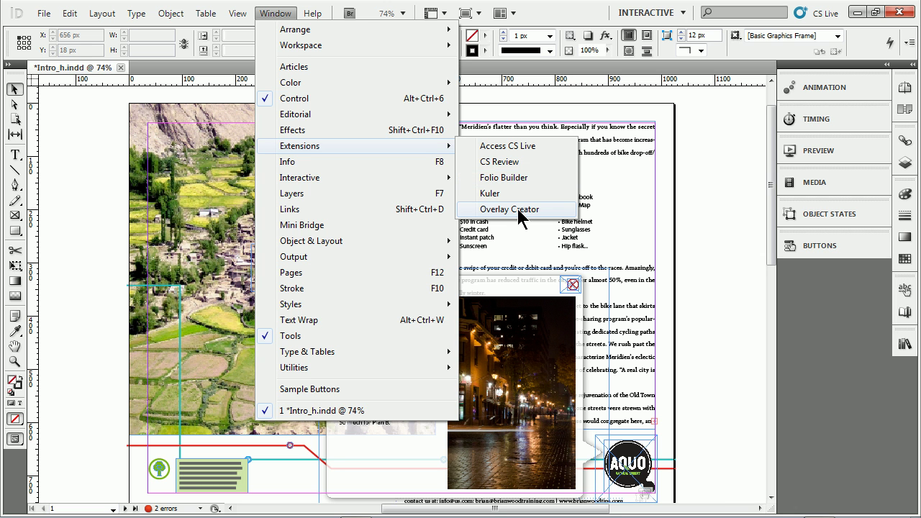
{"action": "left_click", "coordinate": [507, 210]}
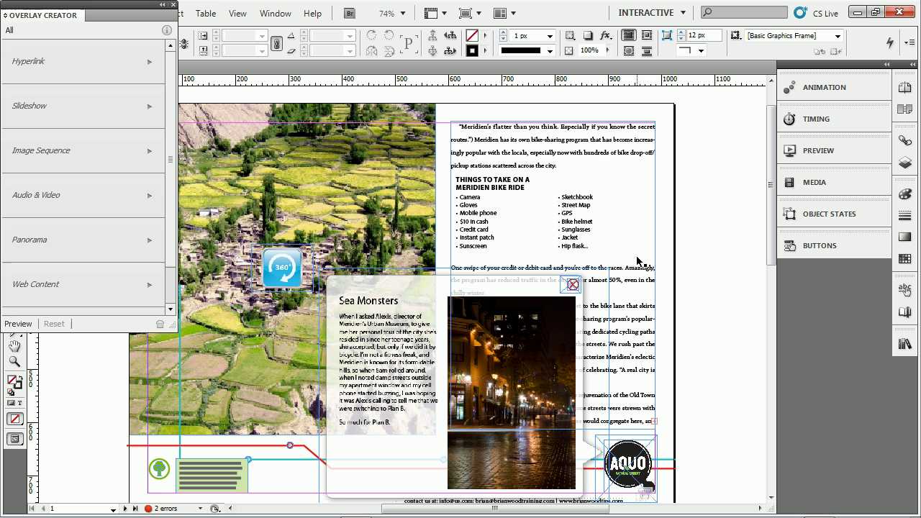
{"action": "left_click_drag", "start_coordinate": [37, 14], "coordinate": [717, 113]}
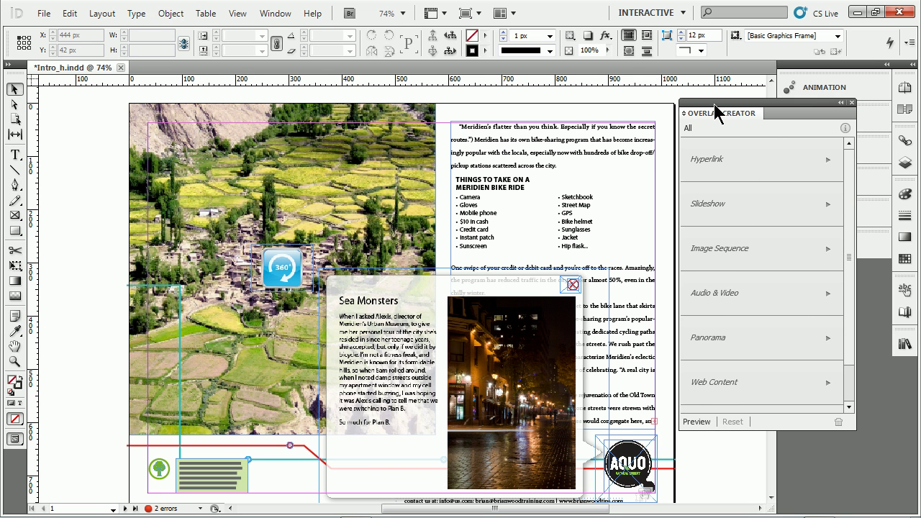
{"action": "left_click", "coordinate": [702, 425]}
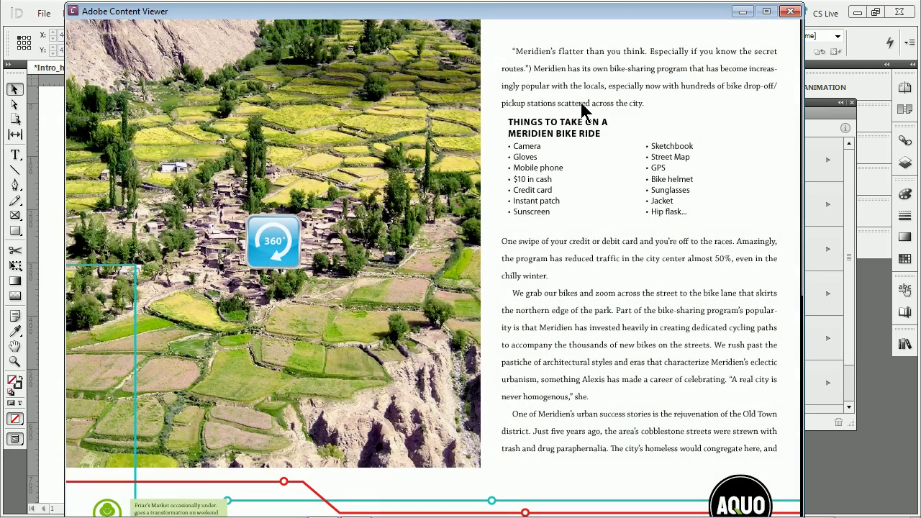
Step: Open the Sea Monsters pop-up from the AQUO logo, close it with the X, then close Content Viewer
{"action": "left_click", "coordinate": [745, 497]}
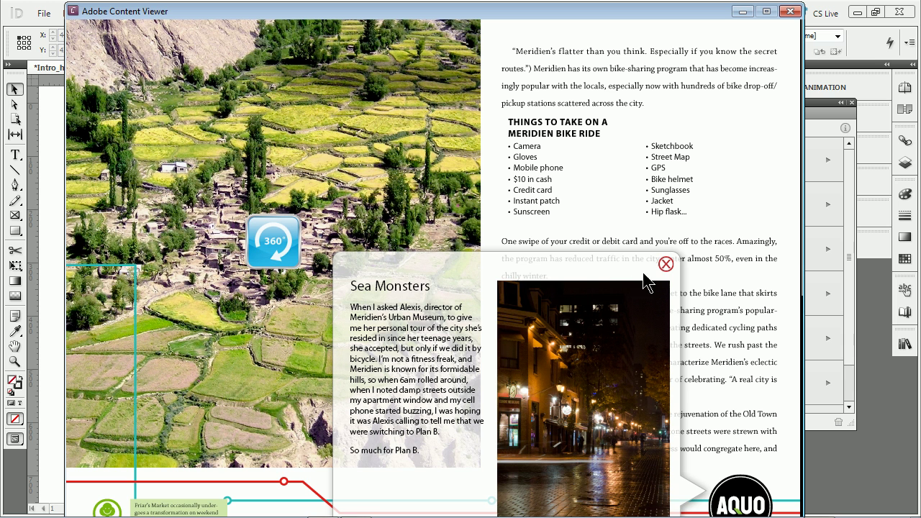
{"action": "left_click", "coordinate": [665, 265]}
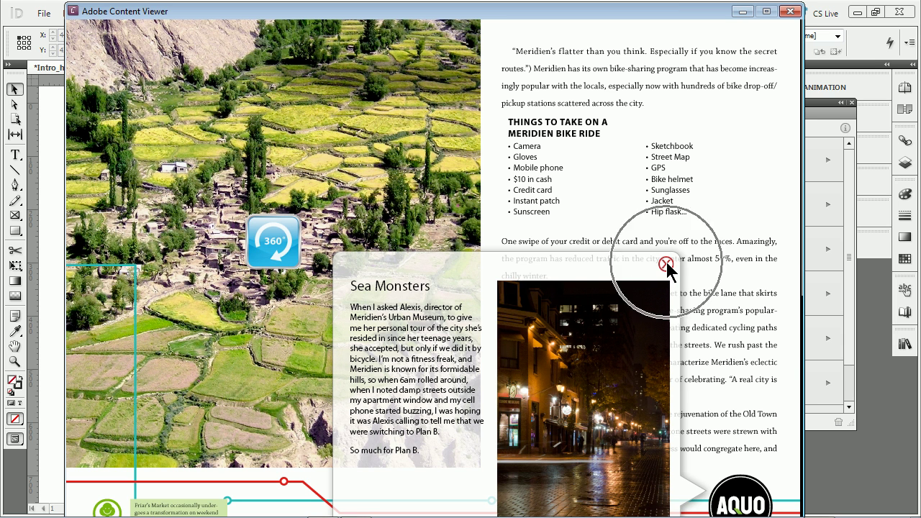
{"action": "left_click", "coordinate": [790, 11]}
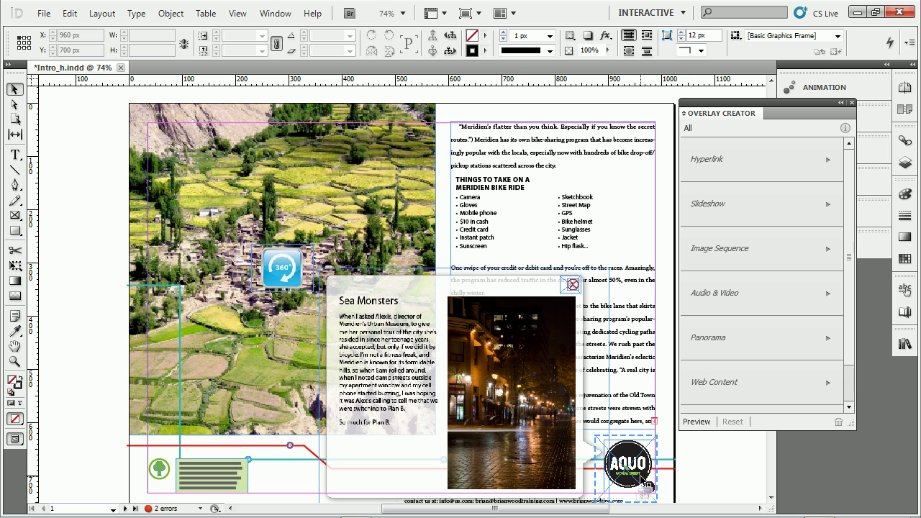
Step: Pan the view down to page 2 to reveal the Sea Monsters card on the pasteboard
{"action": "left_click", "coordinate": [638, 474]}
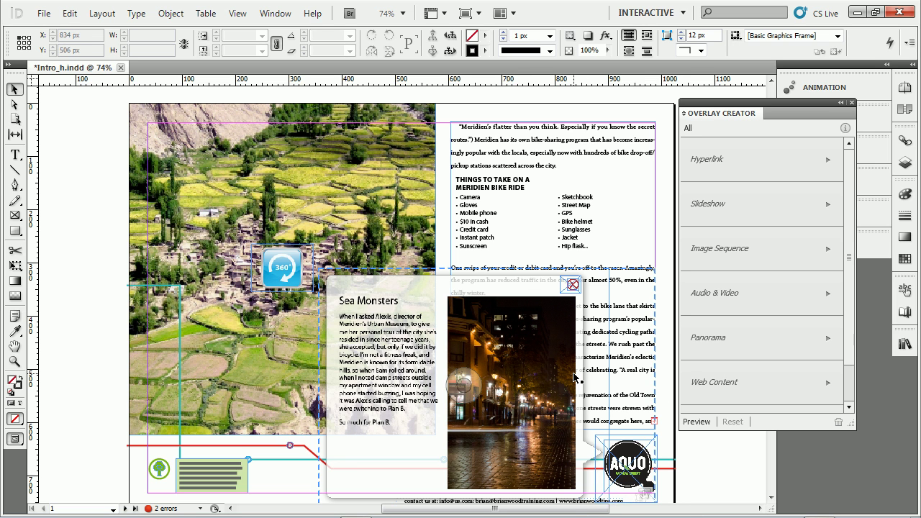
{"action": "left_click_drag", "start_coordinate": [593, 397], "coordinate": [475, 356]}
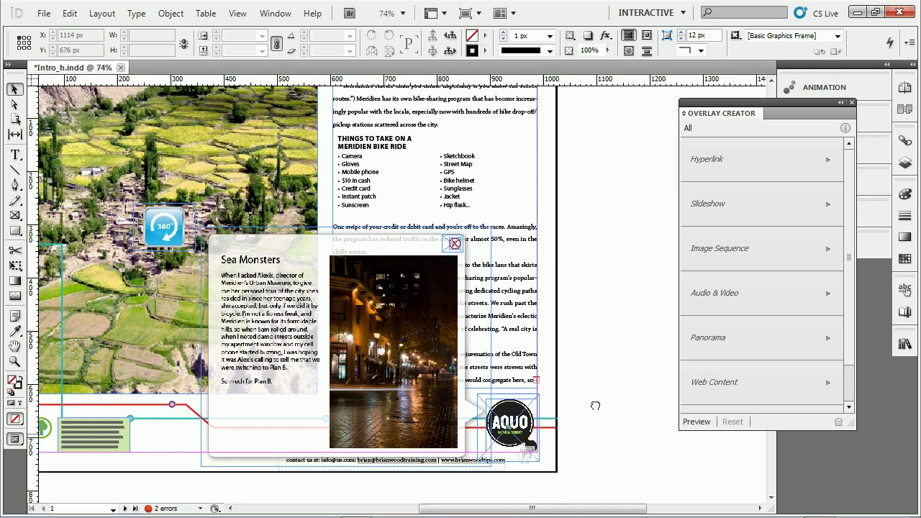
{"action": "left_click_drag", "start_coordinate": [595, 406], "coordinate": [517, 100]}
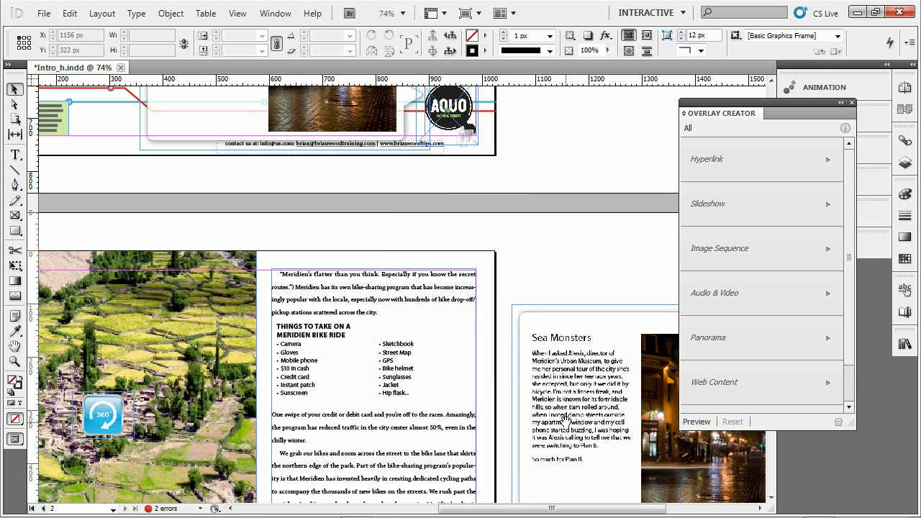
{"action": "left_click_drag", "start_coordinate": [618, 331], "coordinate": [317, 255]}
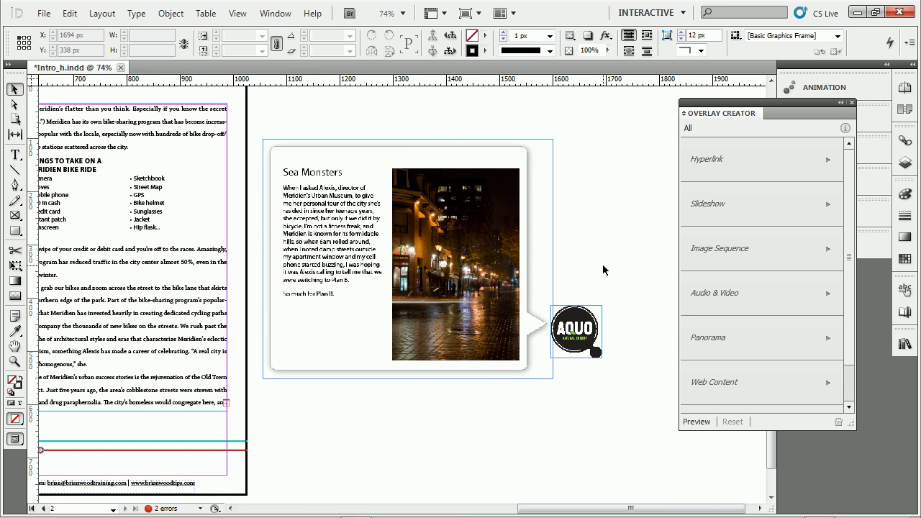
Step: Select the Sea Monsters bubble group, drag it onto the page, then back to the pasteboard at X 1050, Y 110
{"action": "left_click", "coordinate": [576, 347]}
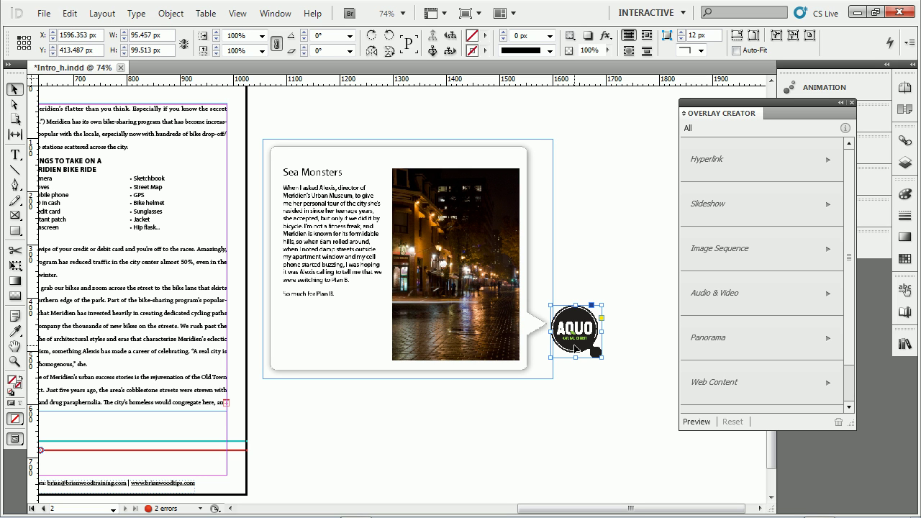
{"action": "left_click", "coordinate": [404, 255]}
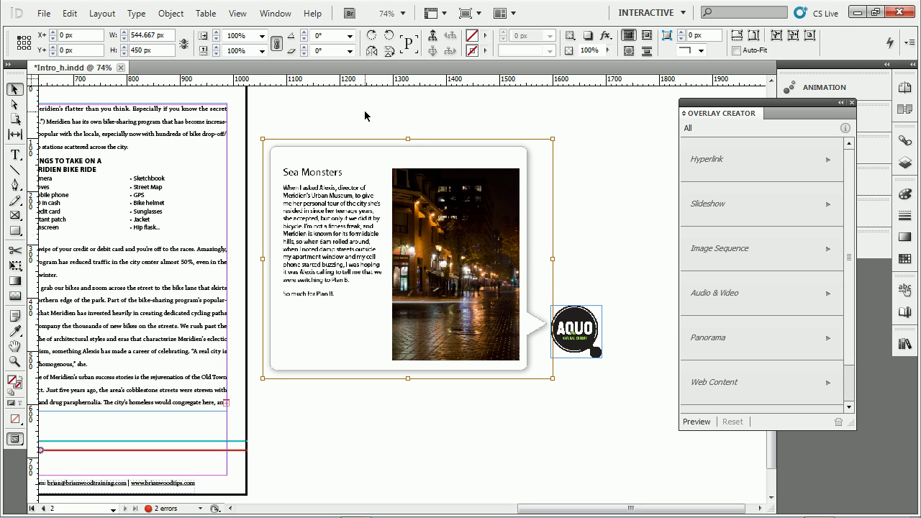
{"action": "double_click", "coordinate": [408, 260]}
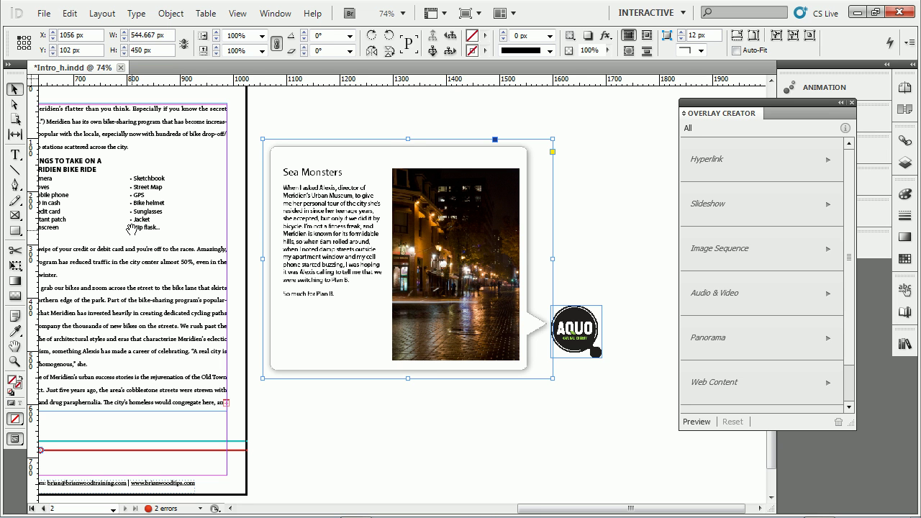
{"action": "scroll", "coordinate": [131, 229], "scroll_direction": "left", "scroll_amount": 5}
{"action": "left_click_drag", "start_coordinate": [593, 218], "coordinate": [229, 216]}
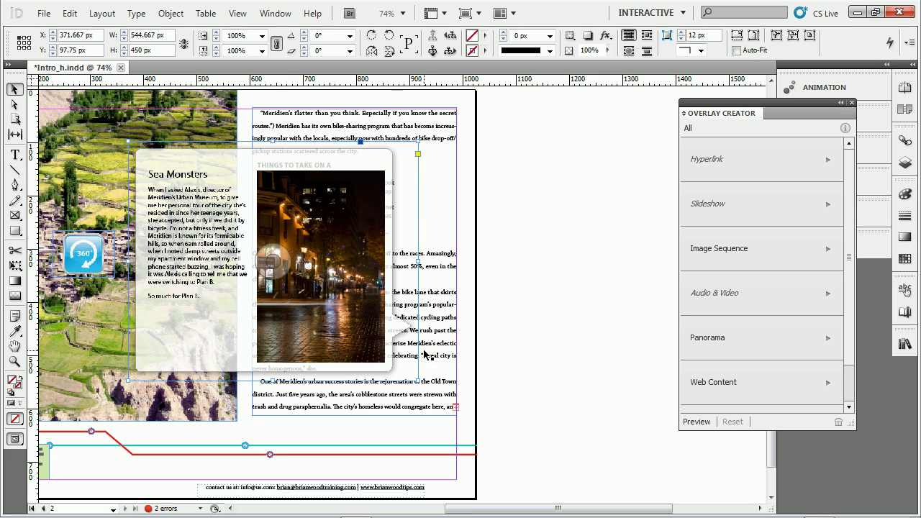
{"action": "left_click_drag", "start_coordinate": [151, 349], "coordinate": [269, 356]}
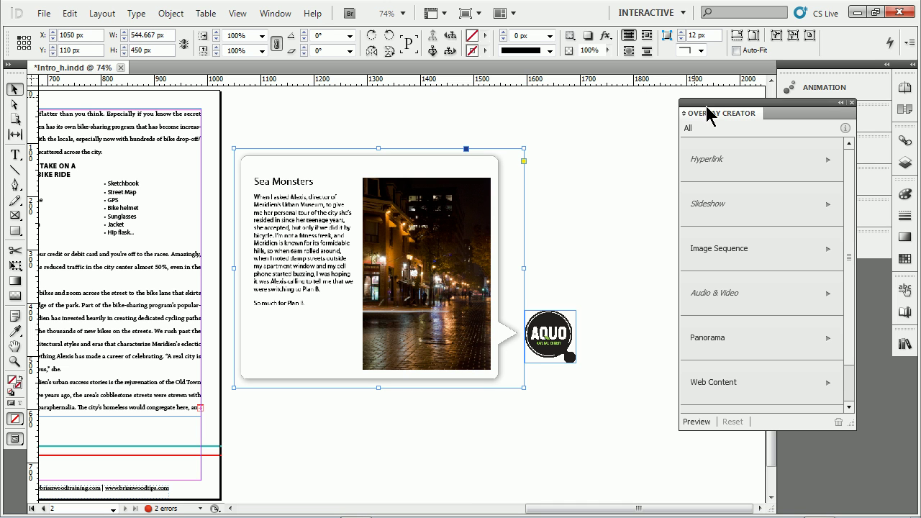
Step: Move the Overlay Creator panel aside, reset the Interactive workspace, show Object States, and select the AQUO logo
{"action": "left_click_drag", "start_coordinate": [746, 119], "coordinate": [831, 270]}
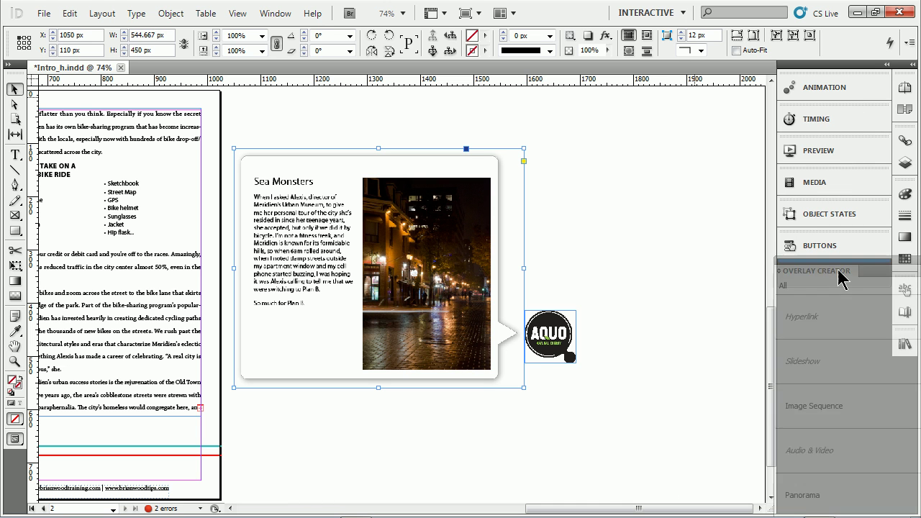
{"action": "left_click", "coordinate": [806, 223]}
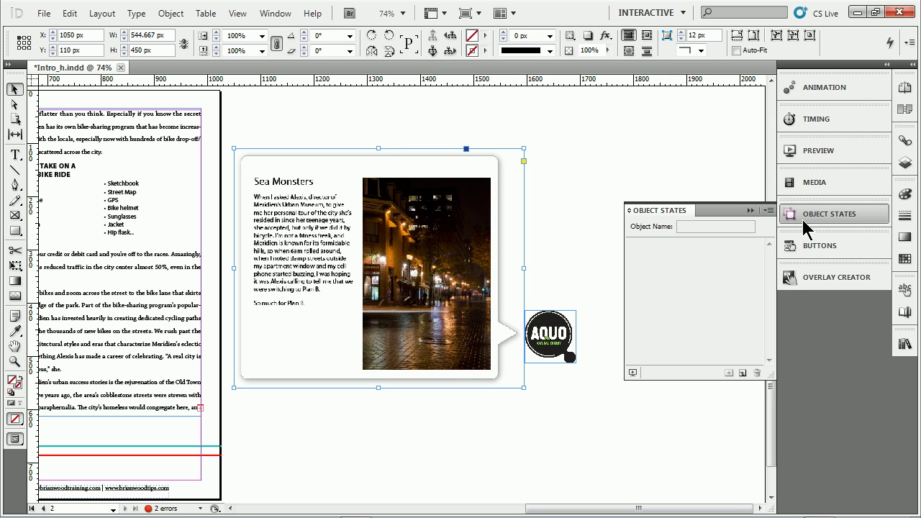
{"action": "left_click", "coordinate": [647, 13]}
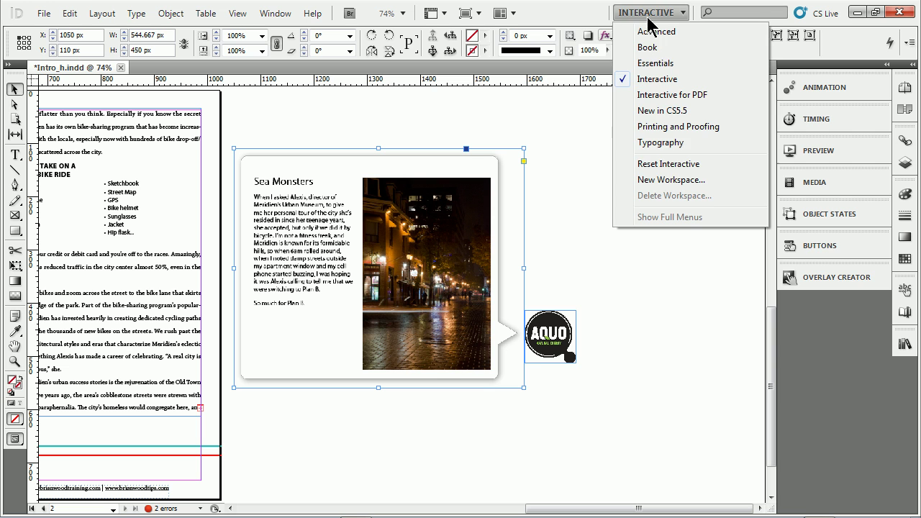
{"action": "left_click", "coordinate": [661, 79]}
{"action": "left_click", "coordinate": [814, 215]}
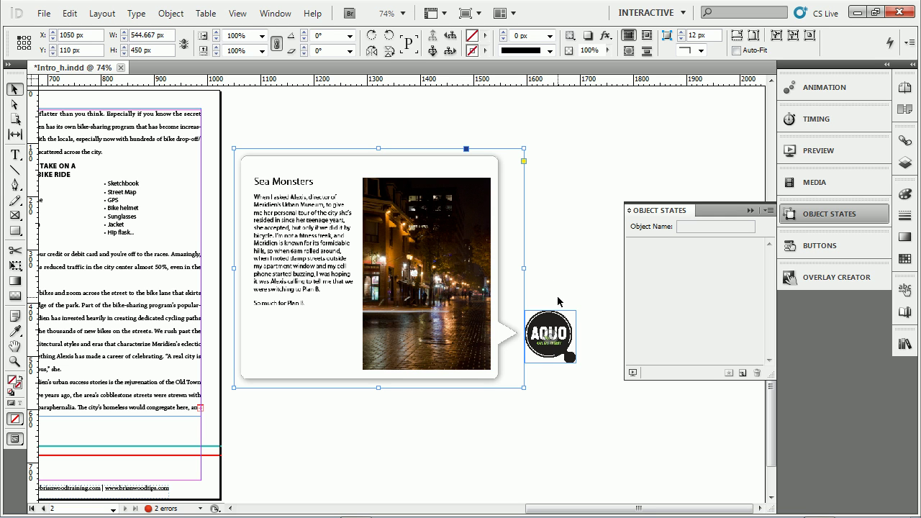
{"action": "double_click", "coordinate": [541, 340]}
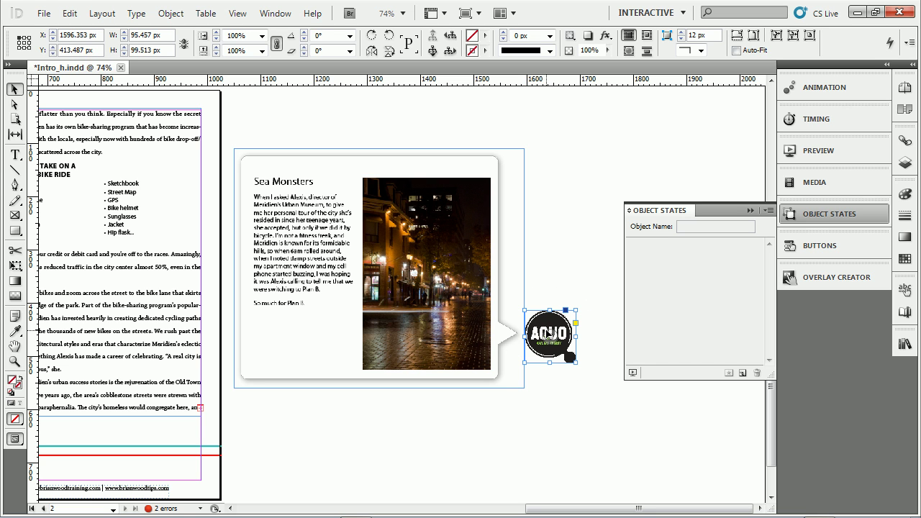
Step: Paste an AQUO logo copy, group the Sea Monsters card with the first logo, then undo the extra copy
{"action": "left_click", "coordinate": [69, 13]}
{"action": "left_click", "coordinate": [137, 149]}
{"action": "left_click_drag", "start_coordinate": [545, 335], "coordinate": [566, 371]}
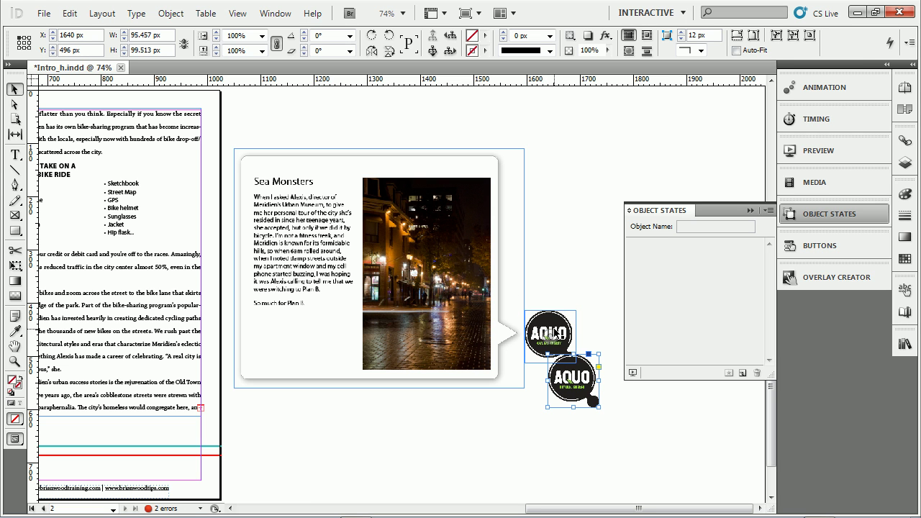
{"action": "left_click_drag", "start_coordinate": [582, 292], "coordinate": [446, 344]}
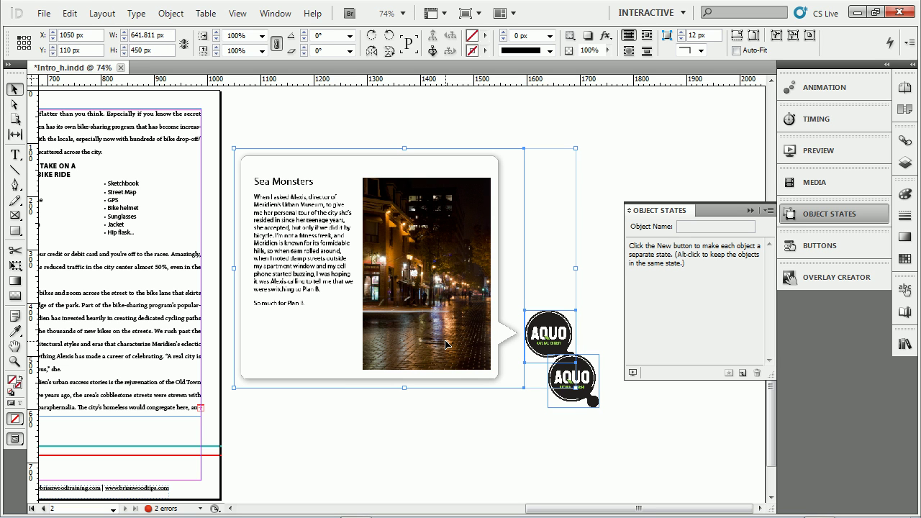
{"action": "key", "text": "ctrl+g"}
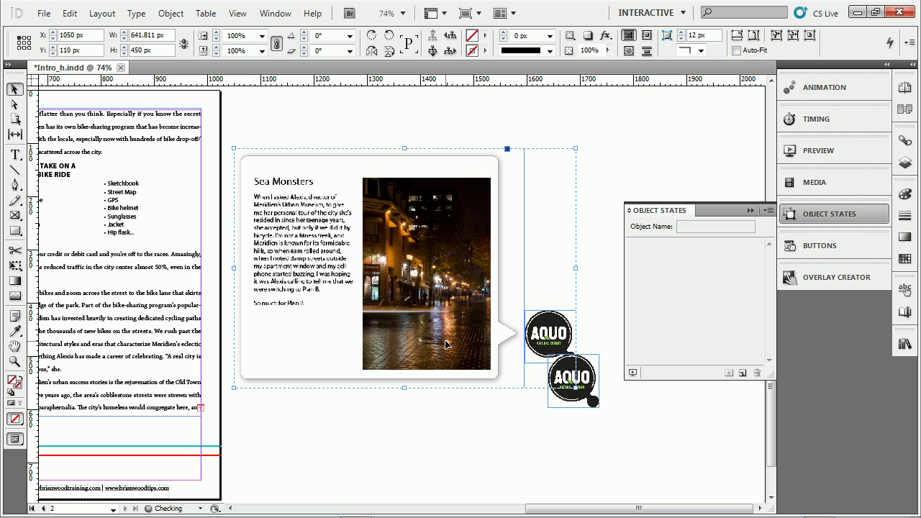
{"action": "left_click_drag", "start_coordinate": [590, 391], "coordinate": [590, 348]}
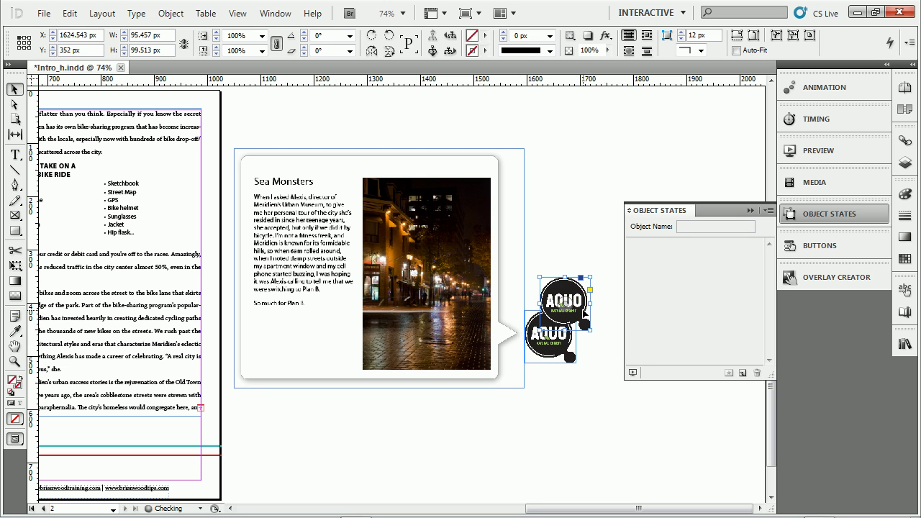
{"action": "key", "text": "ctrl+z"}
Step: Paste the AQUO logo in place over the original and add the Sea Monsters callout to the selection
{"action": "left_click", "coordinate": [547, 330]}
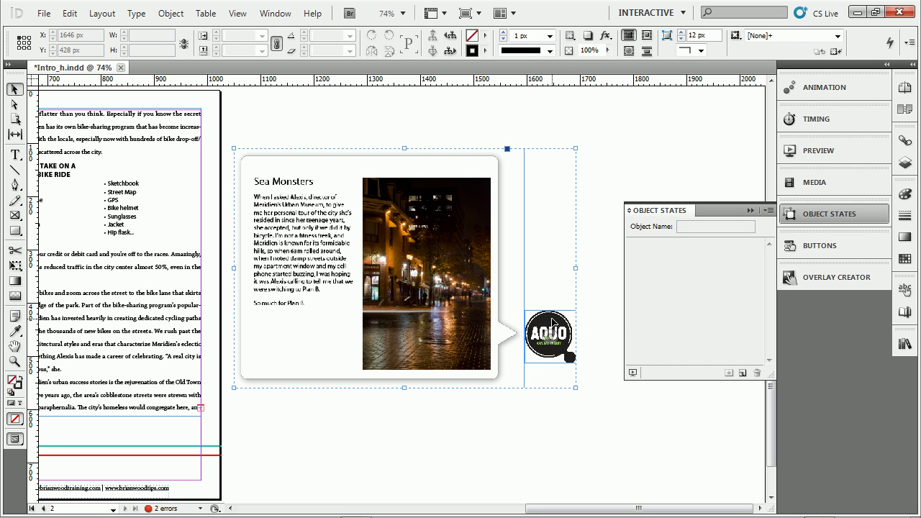
{"action": "double_click", "coordinate": [546, 329]}
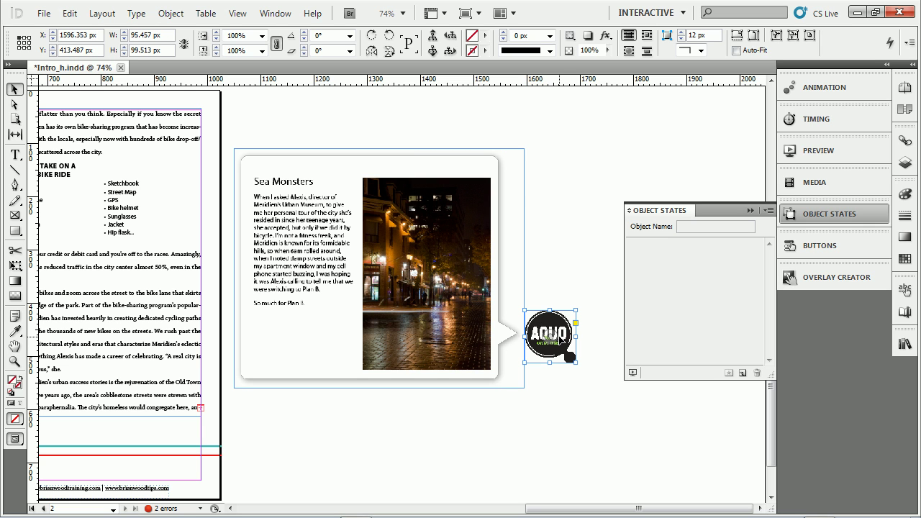
{"action": "left_click", "coordinate": [603, 410]}
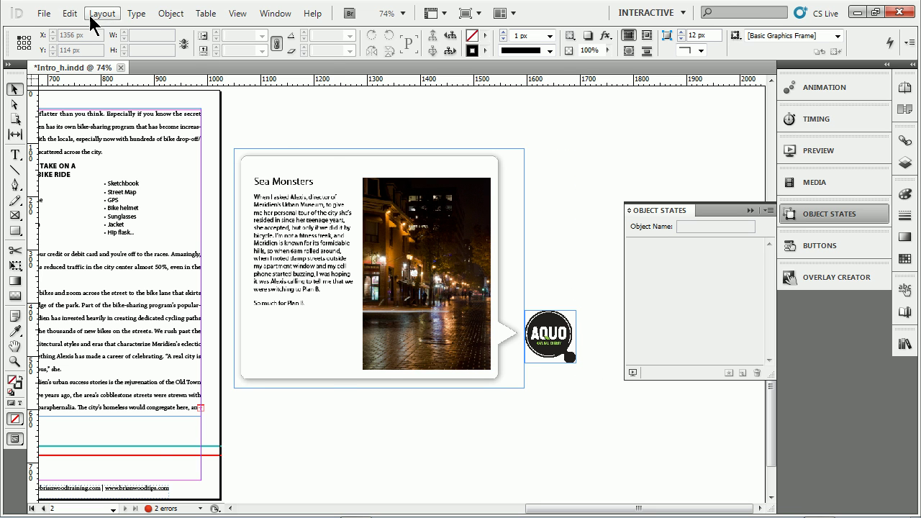
{"action": "left_click", "coordinate": [70, 13]}
{"action": "left_click", "coordinate": [132, 149]}
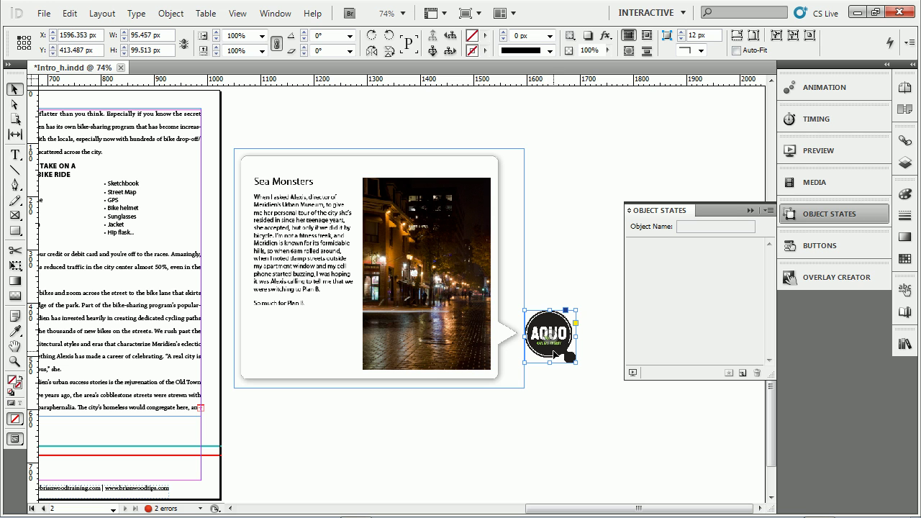
{"action": "left_click_drag", "start_coordinate": [555, 354], "coordinate": [585, 398]}
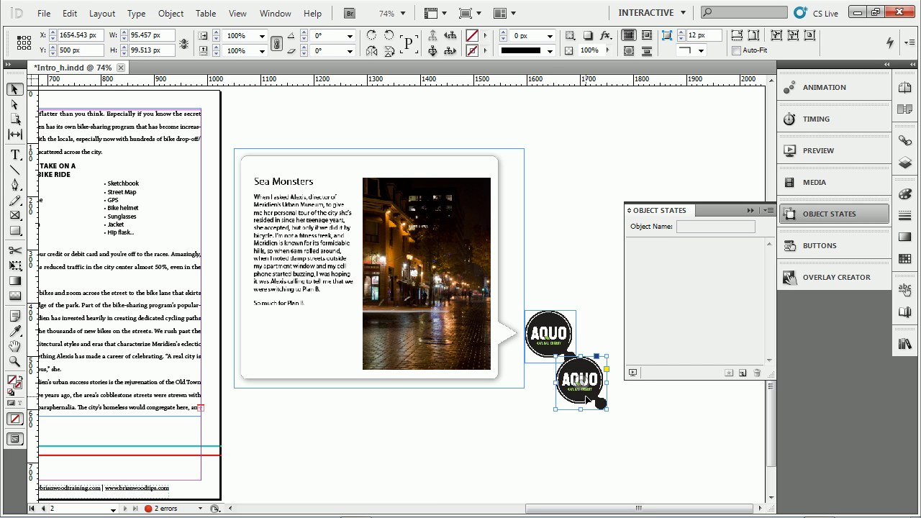
{"action": "key", "text": "ctrl+z"}
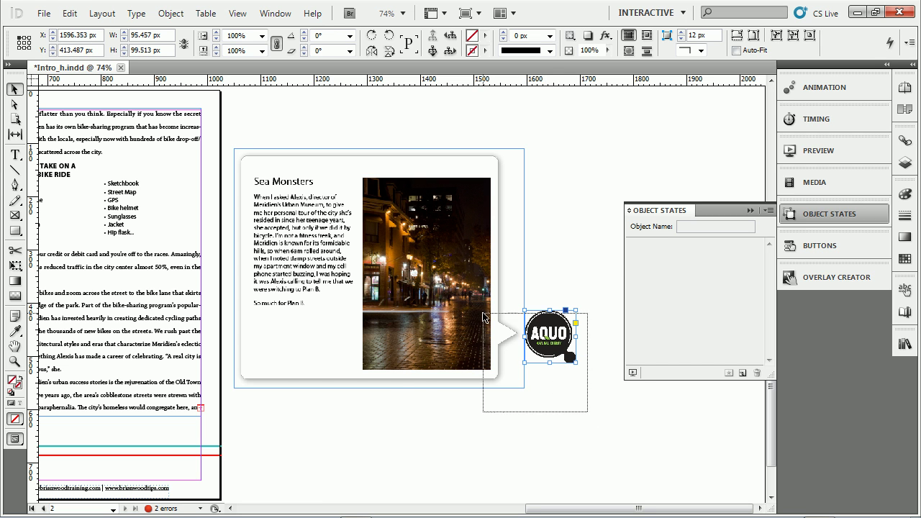
{"action": "left_click", "coordinate": [376, 269], "text": "shift"}
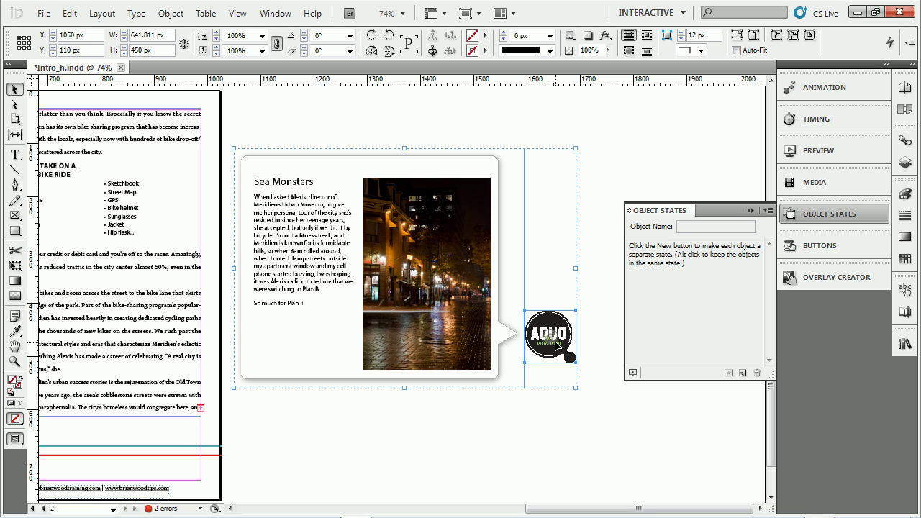
Step: Make the logo and callout a new multi-state object and compare its State 1 and State 2
{"action": "left_click", "coordinate": [741, 375]}
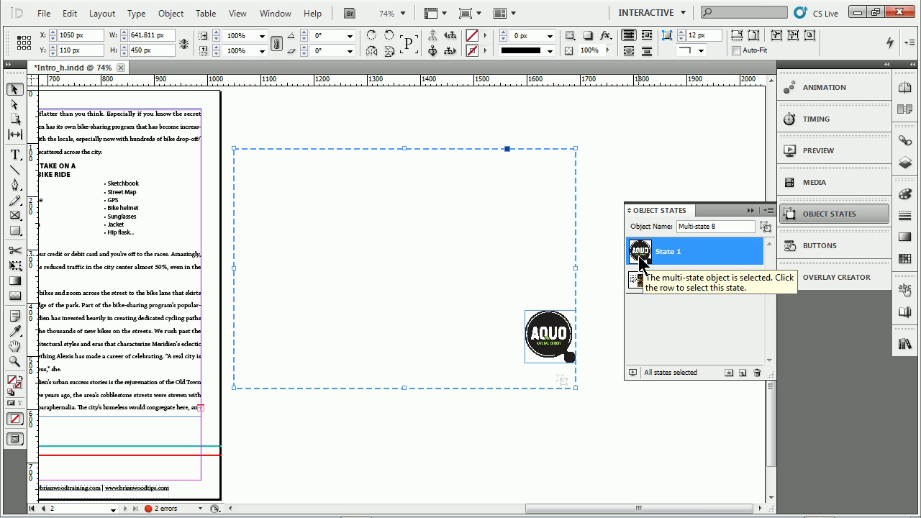
{"action": "left_click", "coordinate": [643, 284]}
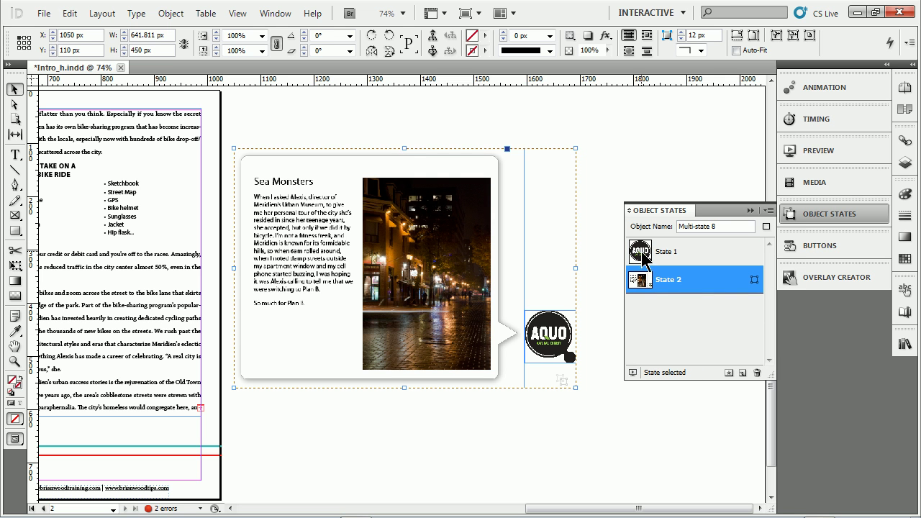
{"action": "left_click", "coordinate": [645, 253]}
{"action": "left_click", "coordinate": [644, 282]}
{"action": "left_click", "coordinate": [642, 252]}
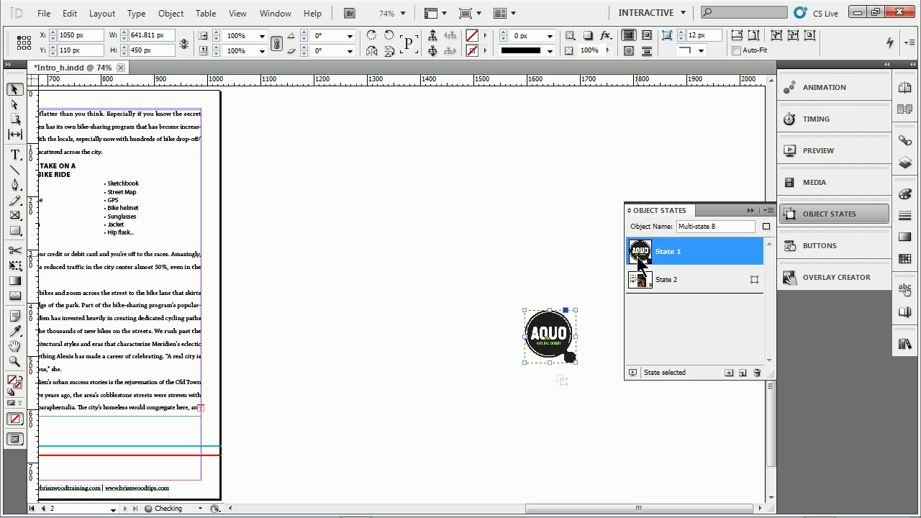
{"action": "left_click", "coordinate": [640, 281]}
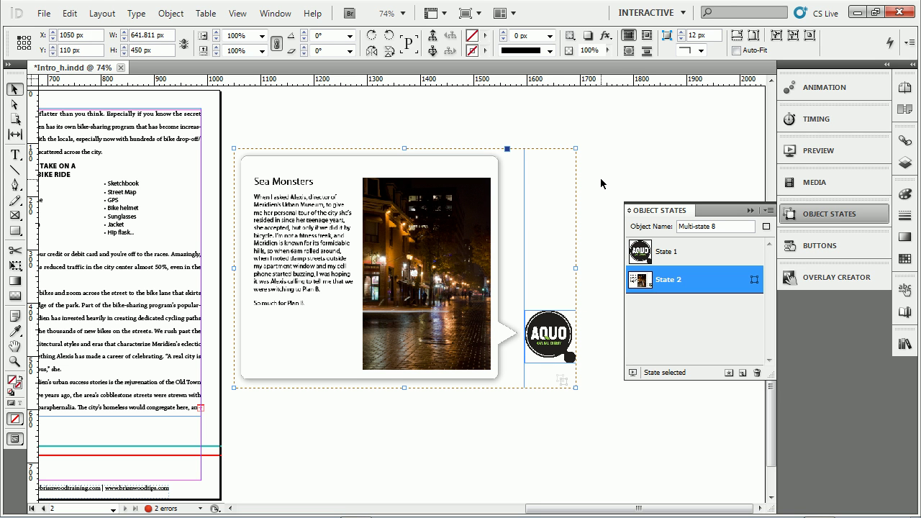
Step: Reselect Multi-state 8 and switch between its logo-only and Sea Monsters states, ending on State 1
{"action": "left_click", "coordinate": [437, 138]}
{"action": "left_click", "coordinate": [326, 263]}
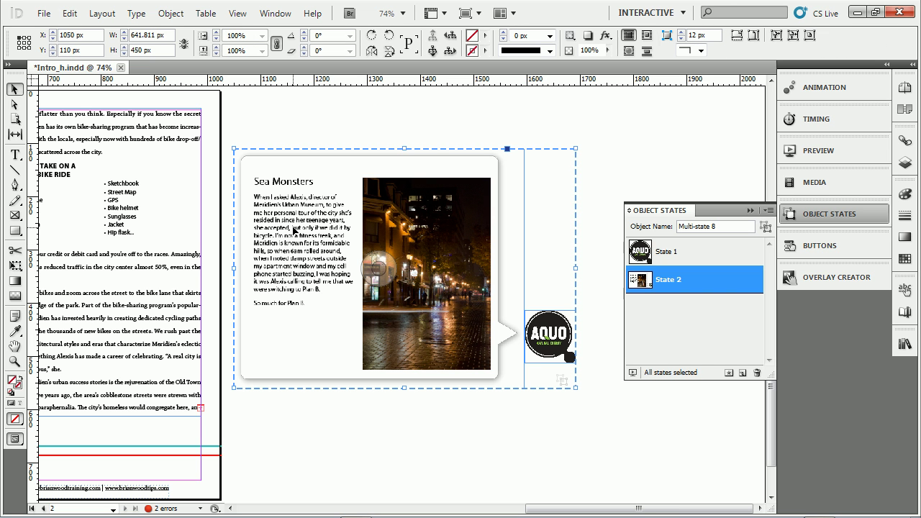
{"action": "left_click_drag", "start_coordinate": [257, 272], "coordinate": [214, 309]}
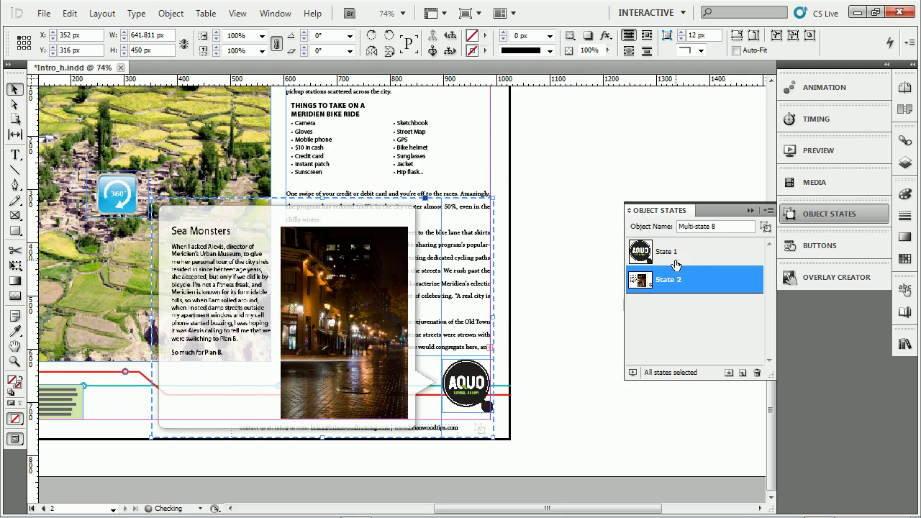
{"action": "left_click", "coordinate": [653, 254]}
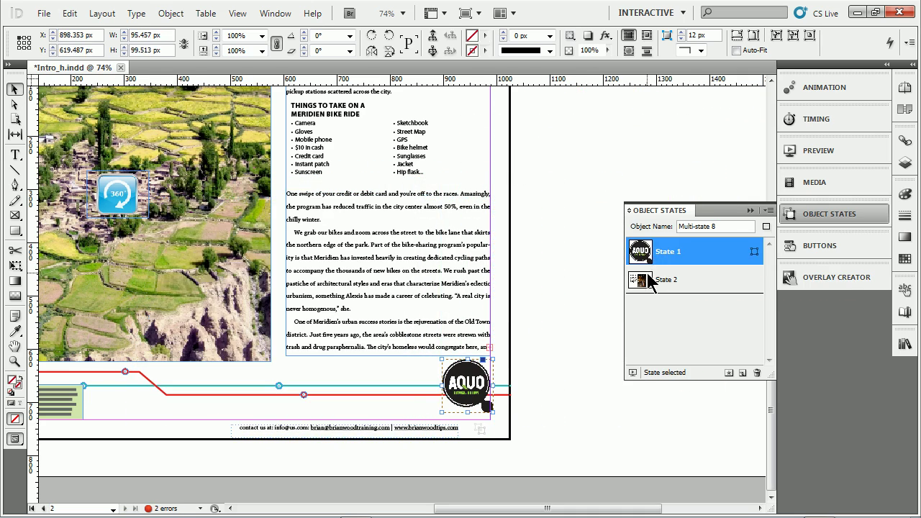
{"action": "left_click", "coordinate": [646, 279]}
{"action": "left_click", "coordinate": [643, 261]}
{"action": "left_click", "coordinate": [644, 279]}
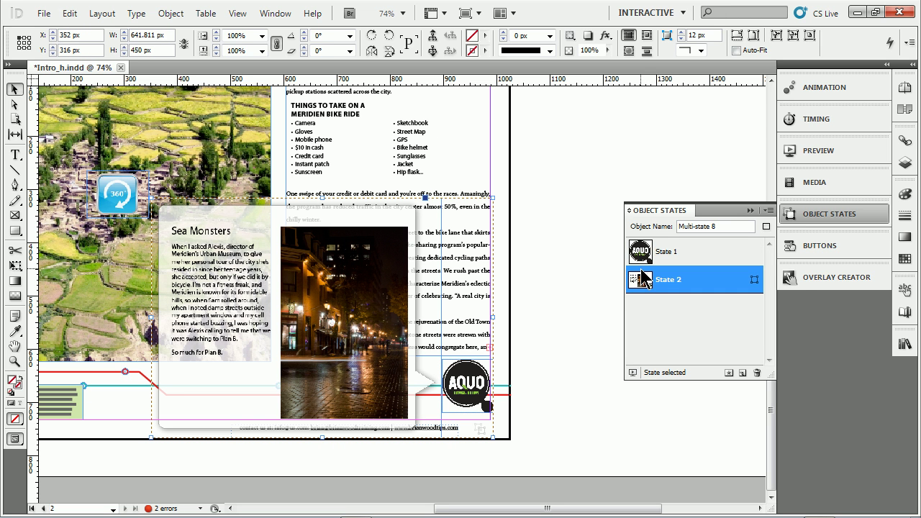
{"action": "left_click", "coordinate": [644, 253]}
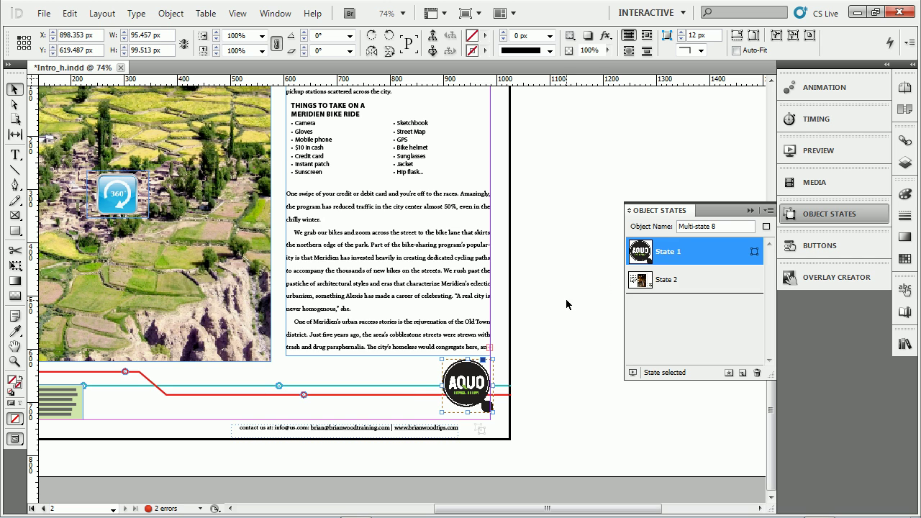
Step: Show the Sea Monsters state and draw a rectangle frame covering the AQUO logo
{"action": "left_click", "coordinate": [644, 281]}
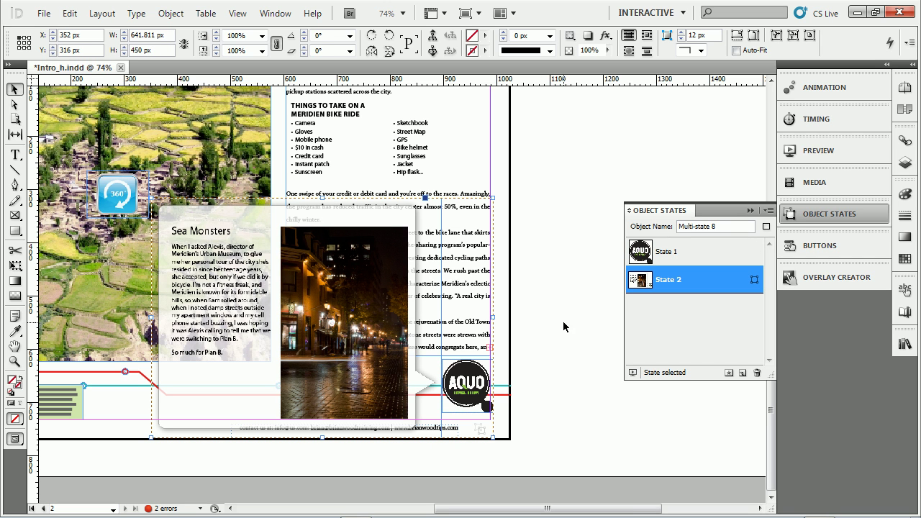
{"action": "left_click", "coordinate": [14, 216]}
{"action": "left_click_drag", "start_coordinate": [439, 354], "coordinate": [493, 417]}
{"action": "key", "text": "v"}
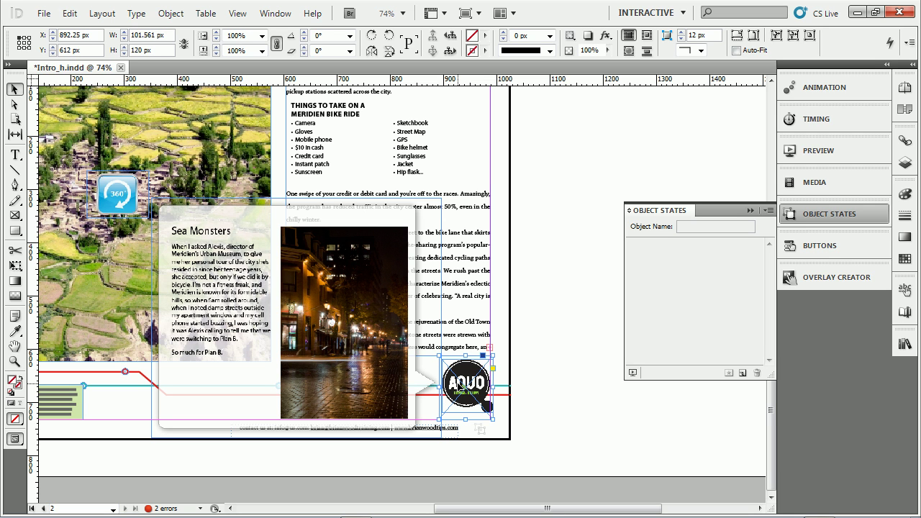
Step: Convert the frame to a button with an On Release Go To State action targeting State 2
{"action": "left_click", "coordinate": [806, 245]}
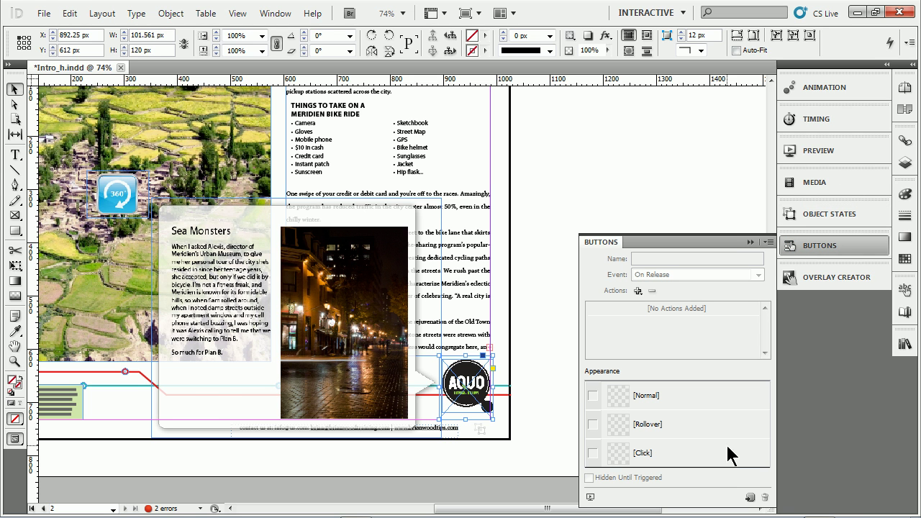
{"action": "left_click", "coordinate": [751, 498]}
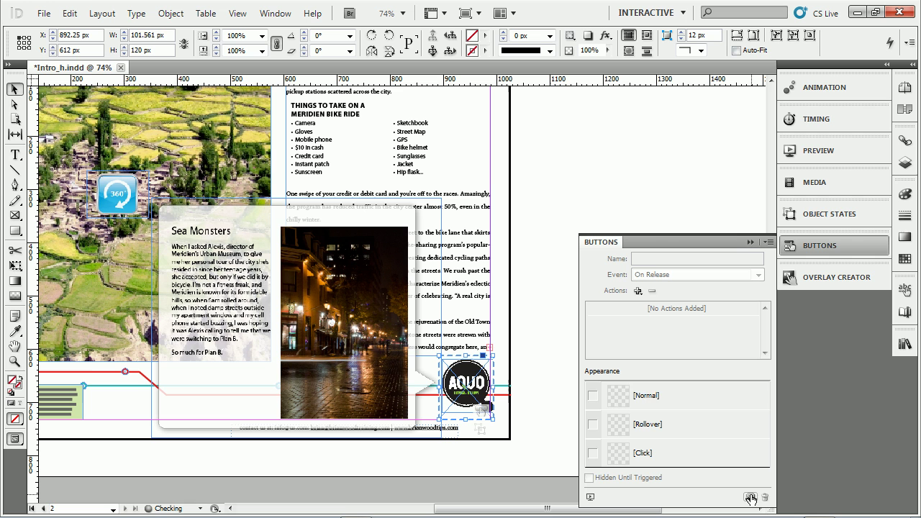
{"action": "left_click", "coordinate": [637, 291]}
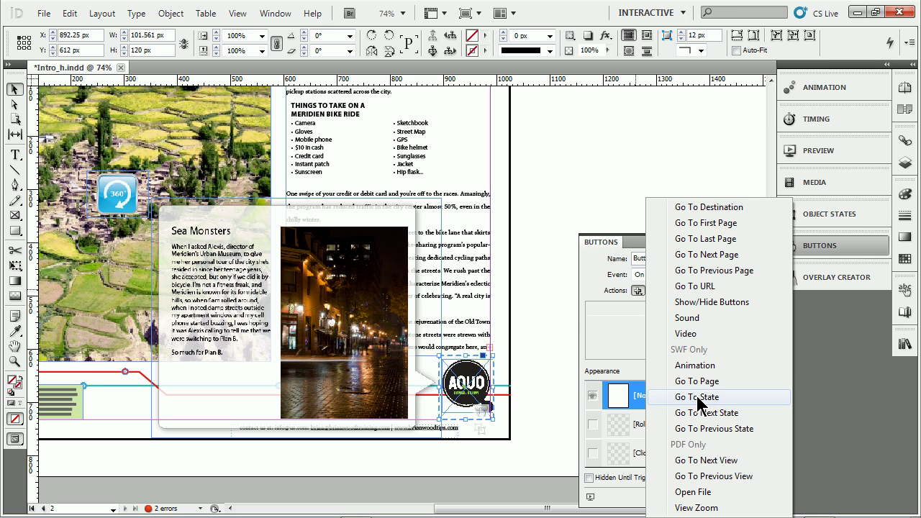
{"action": "left_click", "coordinate": [597, 289]}
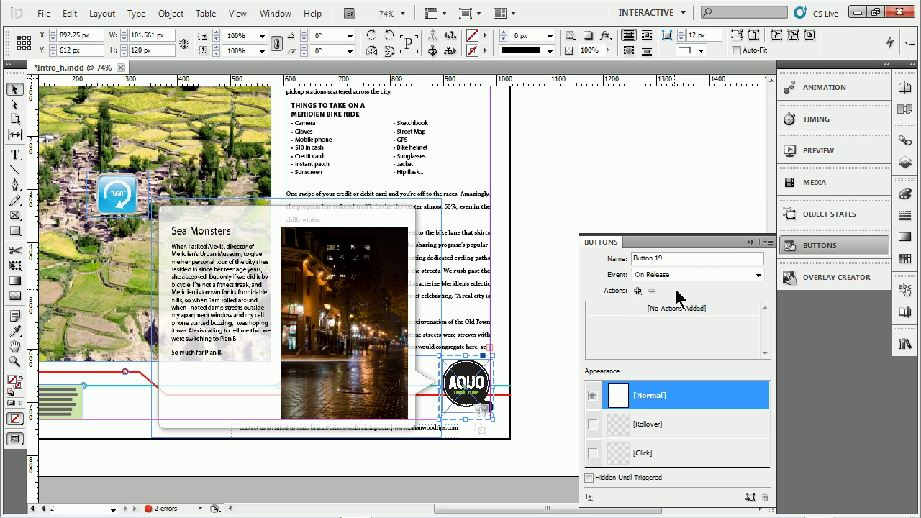
{"action": "left_click", "coordinate": [648, 275]}
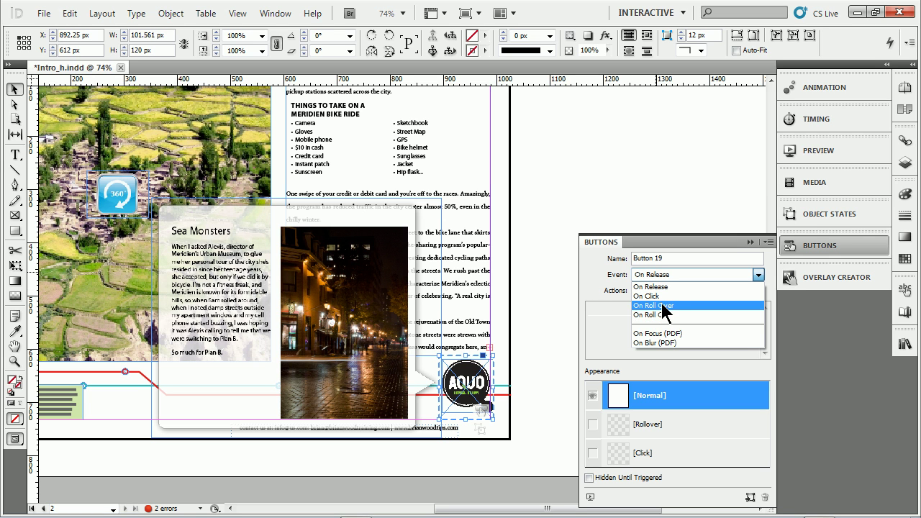
{"action": "left_click", "coordinate": [659, 286]}
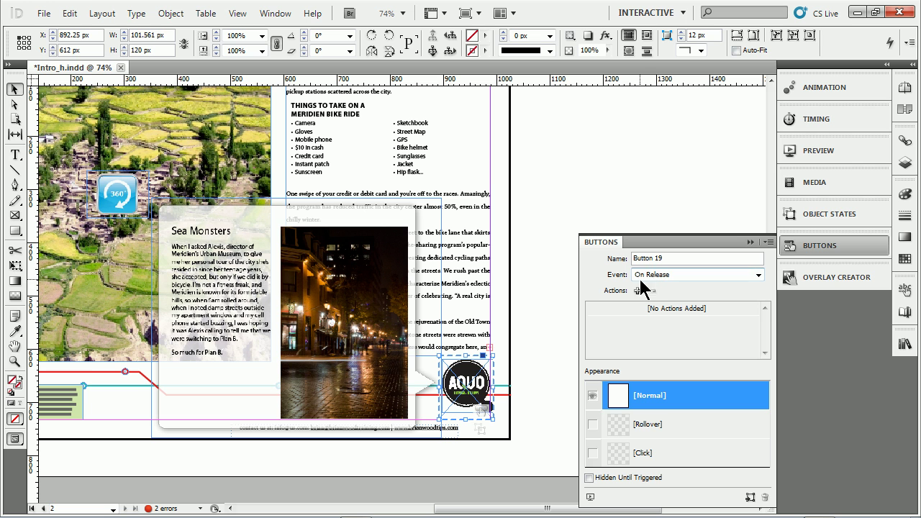
{"action": "left_click", "coordinate": [638, 291]}
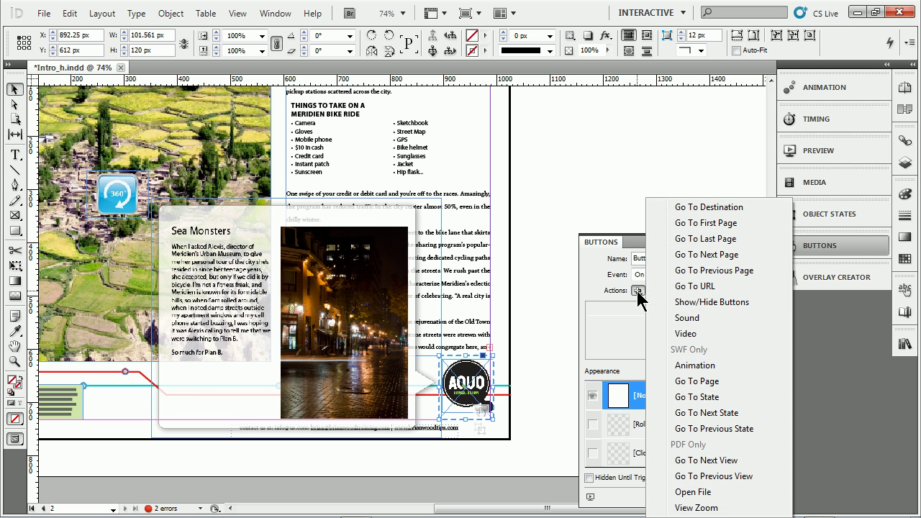
{"action": "left_click", "coordinate": [704, 396]}
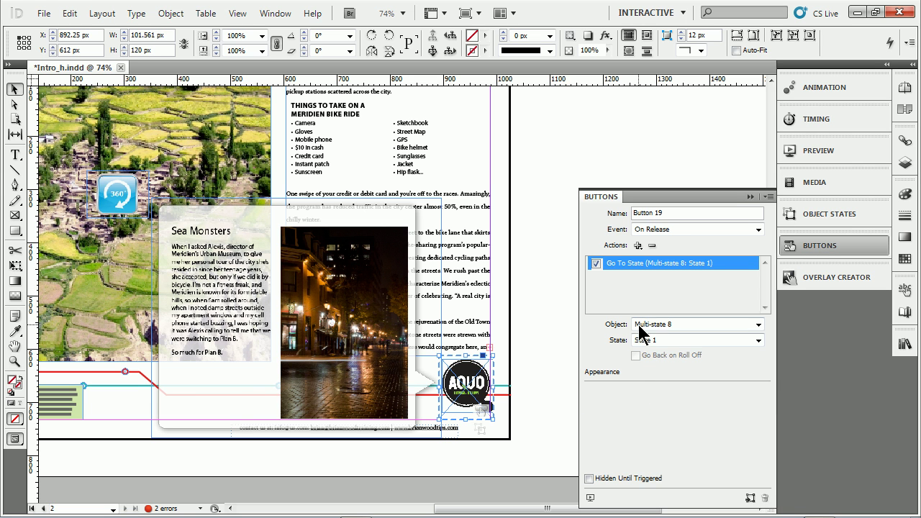
{"action": "left_click", "coordinate": [759, 342]}
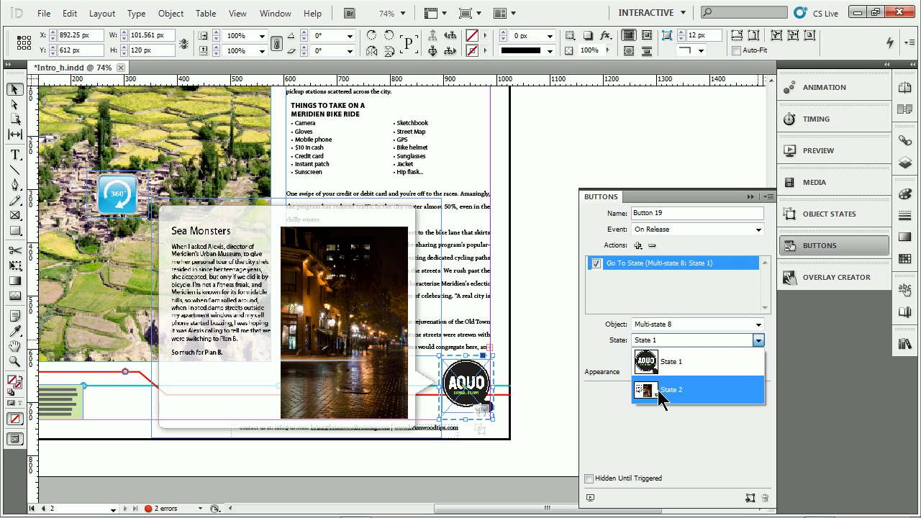
{"action": "left_click", "coordinate": [656, 391]}
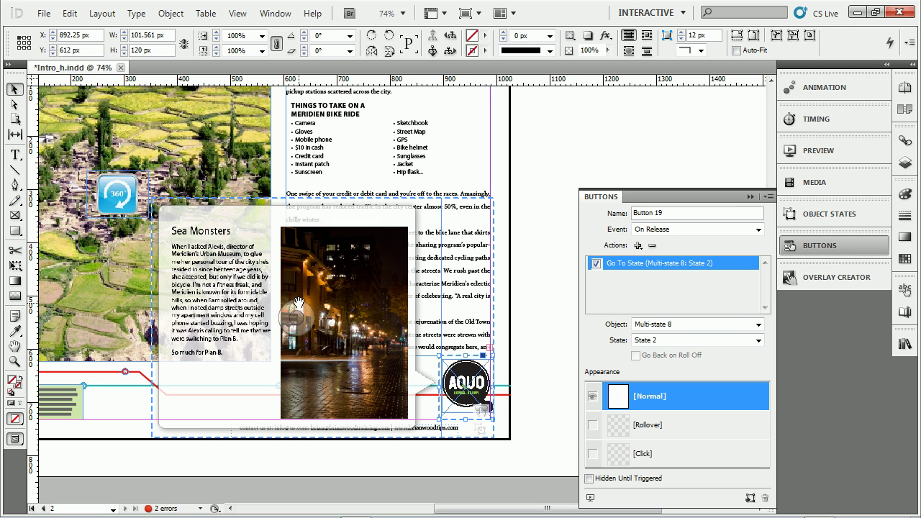
{"action": "left_click", "coordinate": [275, 287]}
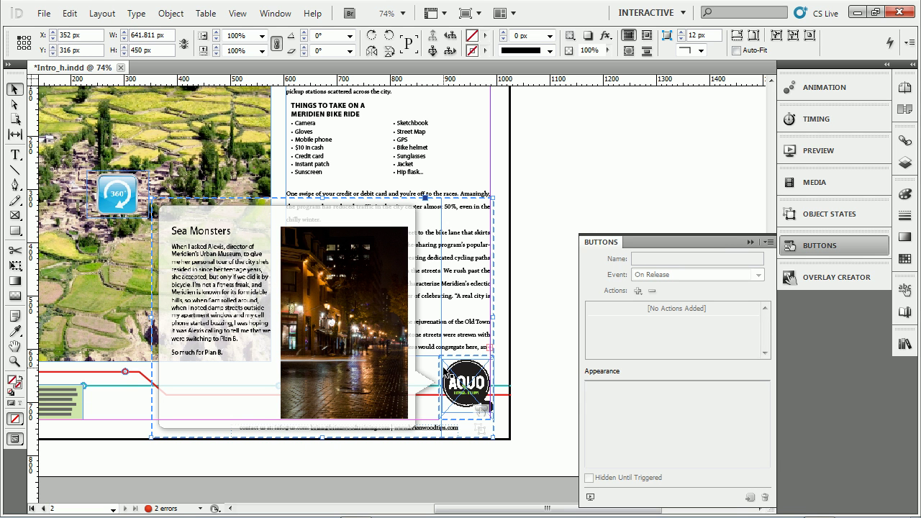
{"action": "left_click", "coordinate": [801, 216]}
{"action": "left_click", "coordinate": [643, 252]}
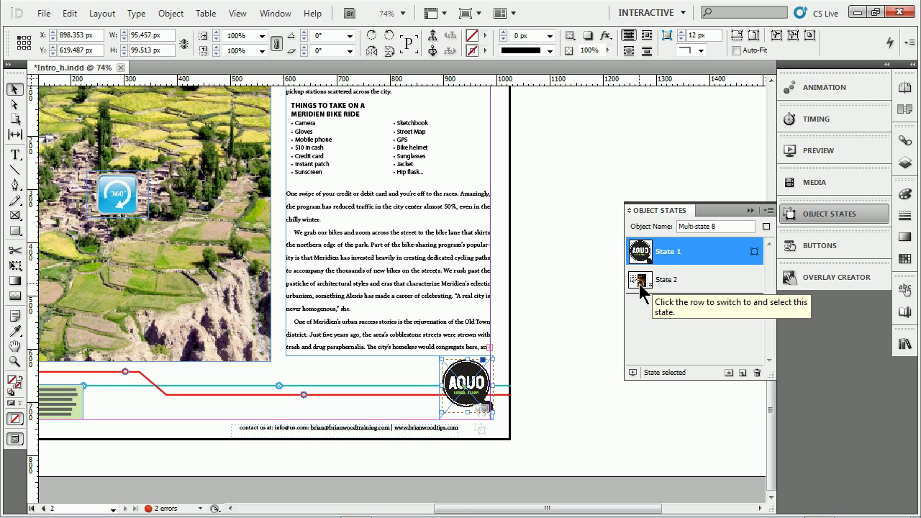
{"action": "left_click", "coordinate": [644, 284]}
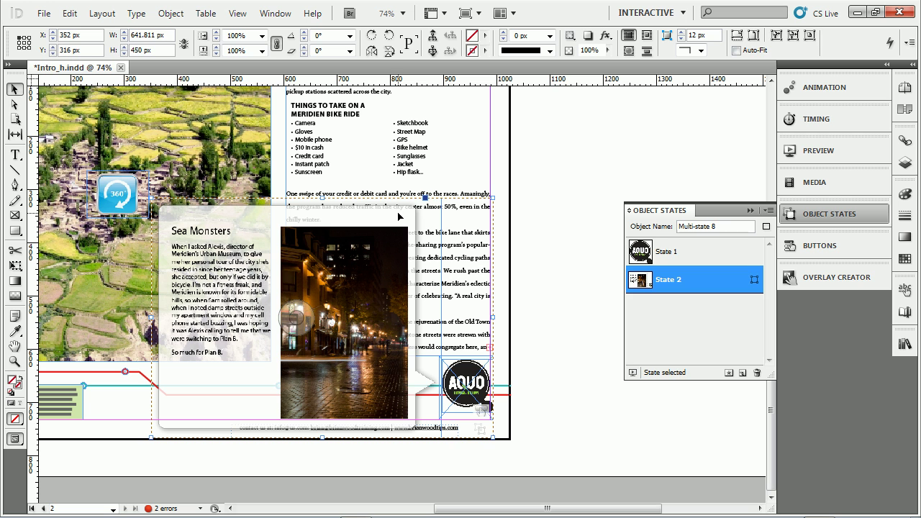
Step: Open Place with Ctrl+D and choose the close graphic from the intro_stack Links folder
{"action": "left_click", "coordinate": [560, 170]}
{"action": "left_click_drag", "start_coordinate": [562, 169], "coordinate": [442, 181]}
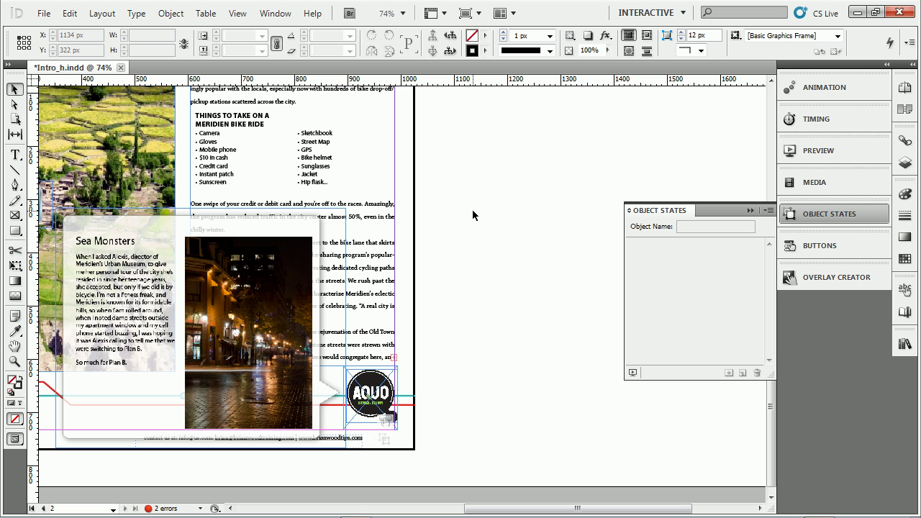
{"action": "key", "text": "ctrl+d"}
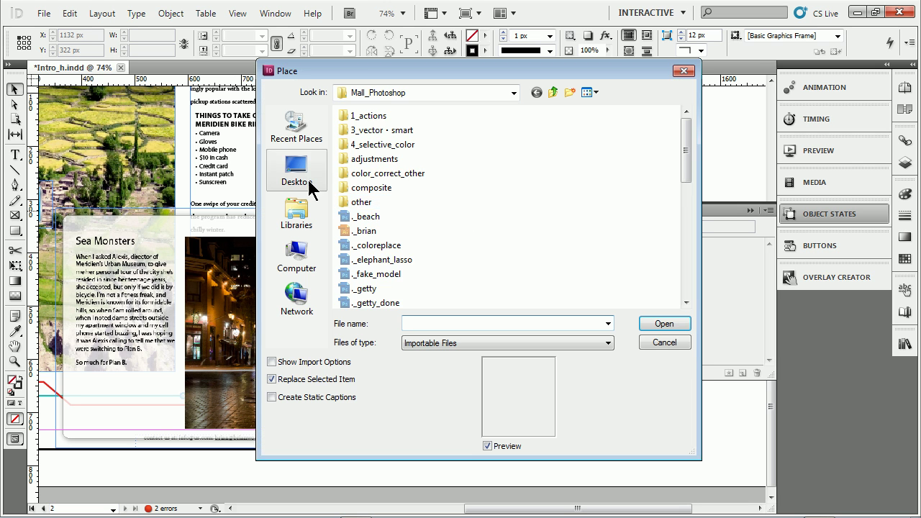
{"action": "left_click", "coordinate": [307, 178]}
{"action": "double_click", "coordinate": [367, 178]}
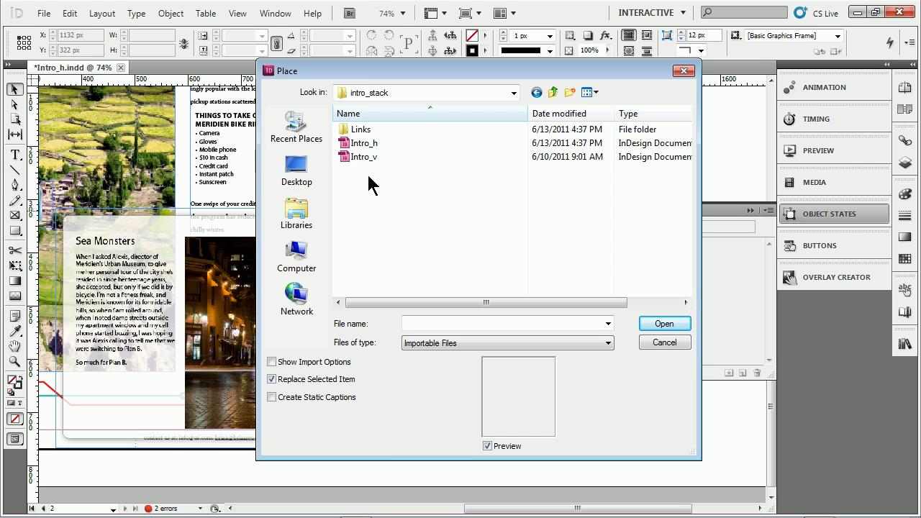
{"action": "double_click", "coordinate": [355, 130]}
{"action": "scroll", "coordinate": [408, 227], "scroll_direction": "down", "scroll_amount": 5}
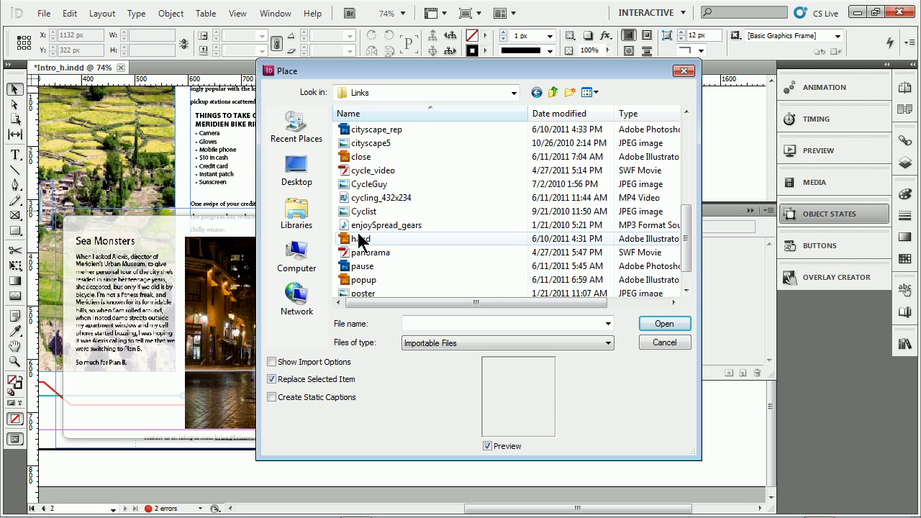
{"action": "left_click", "coordinate": [360, 157]}
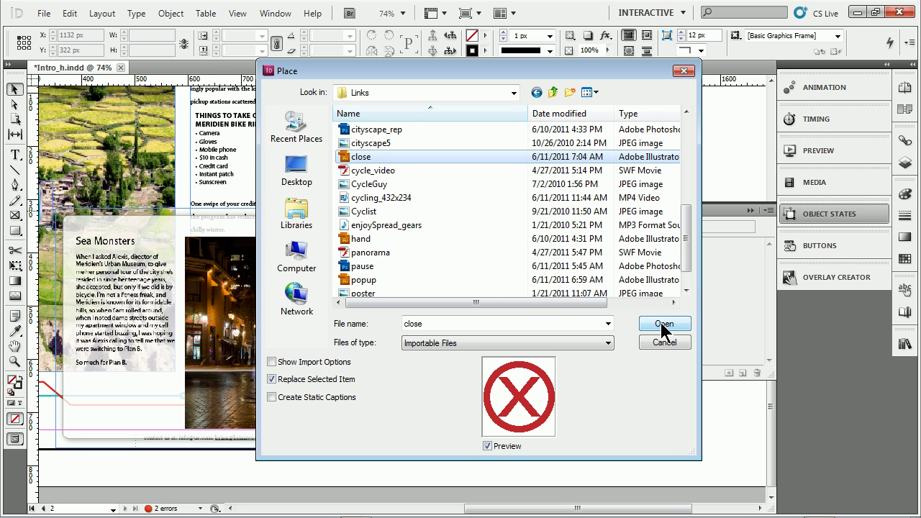
{"action": "left_click", "coordinate": [664, 324]}
Step: Place the close X on the pasteboard and scale it to 50%, about 32.5 px square
{"action": "left_click", "coordinate": [454, 220]}
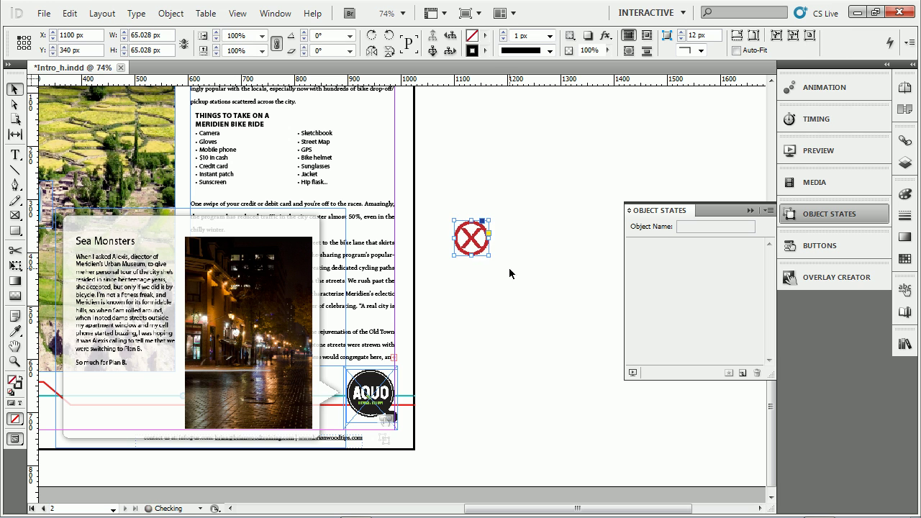
{"action": "left_click_drag", "start_coordinate": [490, 255], "coordinate": [472, 238]}
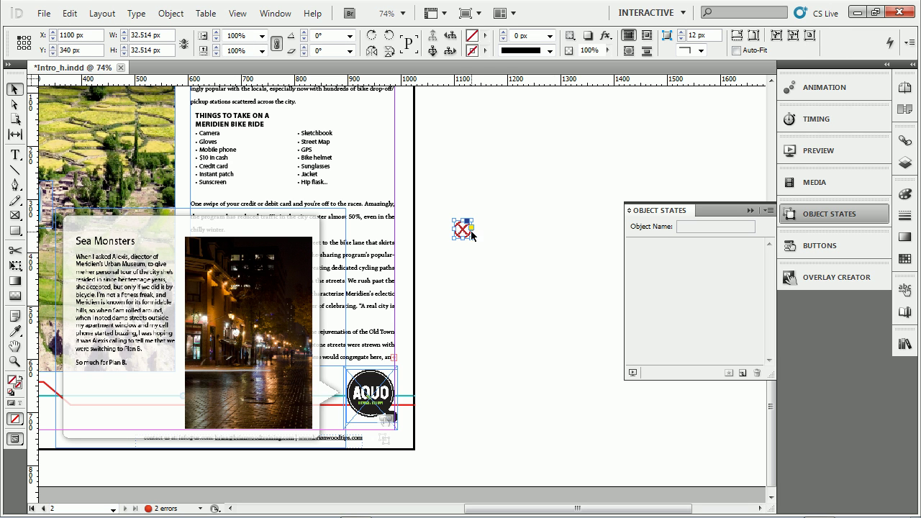
{"action": "left_click", "coordinate": [310, 231]}
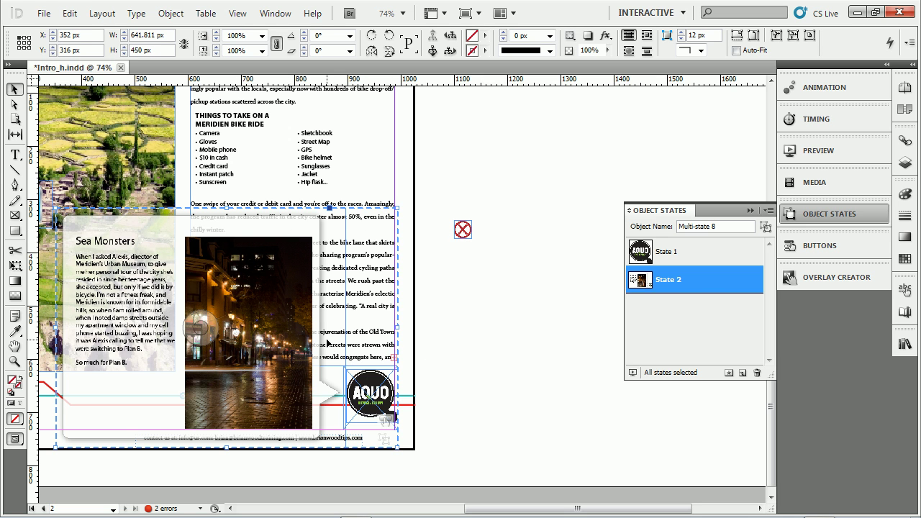
Step: Cut the red X graphic and paste it into Multi-state 8's State 2
{"action": "left_click", "coordinate": [464, 230]}
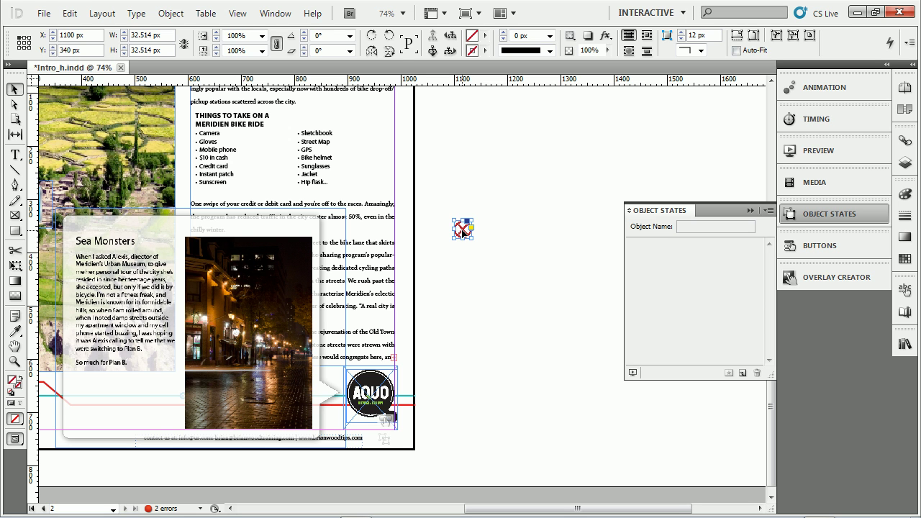
{"action": "key", "text": "Delete"}
{"action": "left_click", "coordinate": [309, 232]}
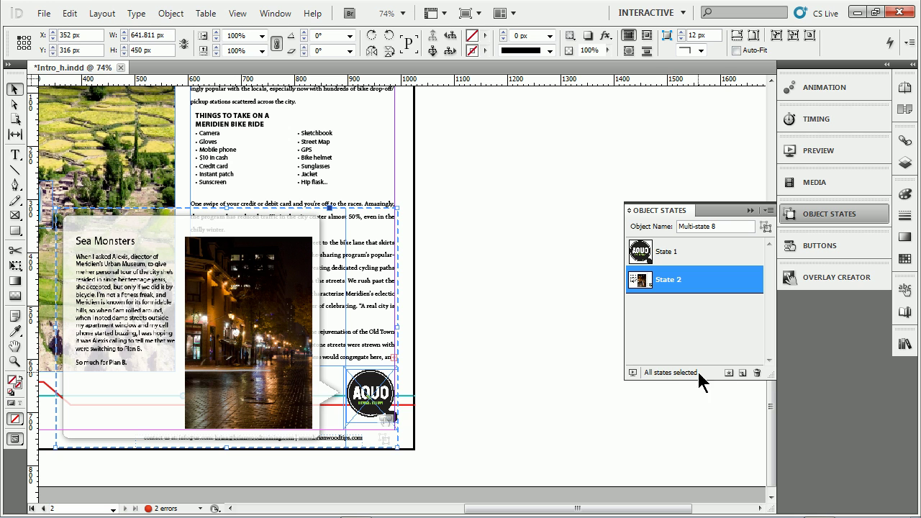
{"action": "left_click", "coordinate": [730, 373]}
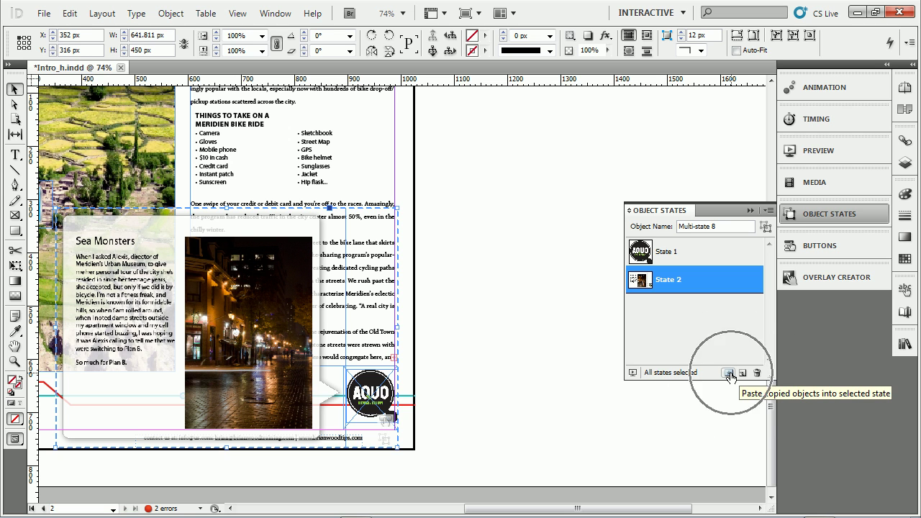
{"action": "left_click", "coordinate": [729, 373]}
{"action": "left_click", "coordinate": [729, 373]}
{"action": "left_click", "coordinate": [729, 373]}
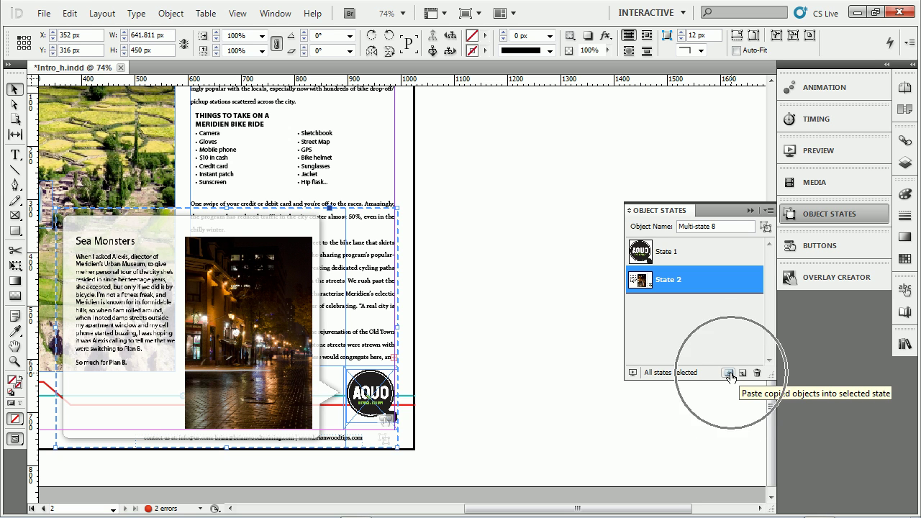
{"action": "left_click", "coordinate": [729, 373]}
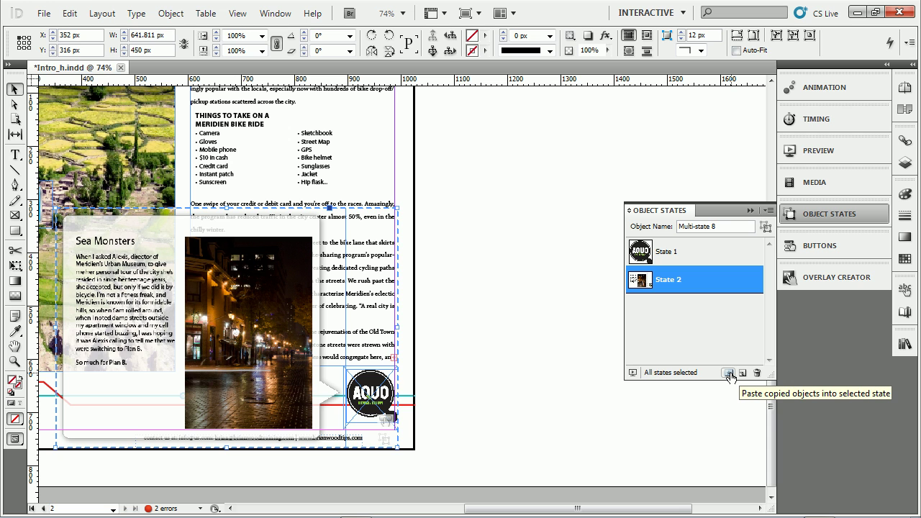
{"action": "left_click", "coordinate": [729, 373]}
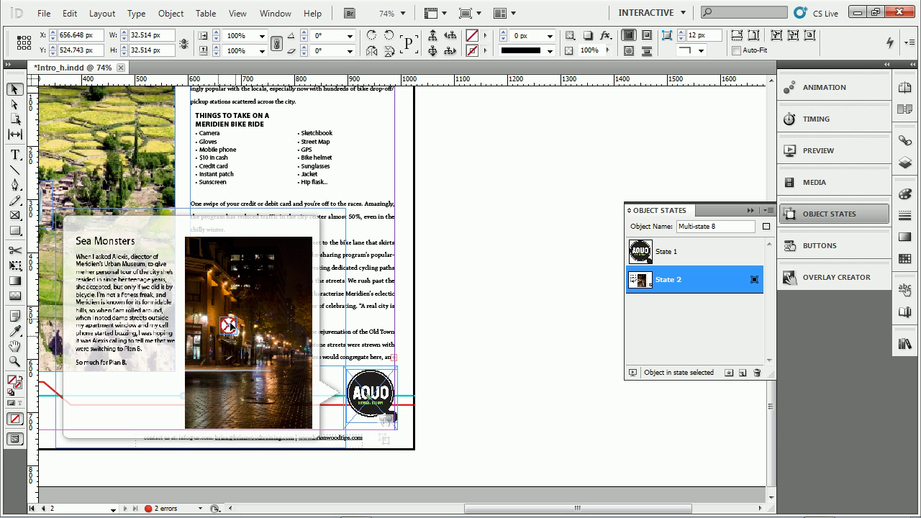
Step: Drag the X to the photo's top-right corner and toggle the states to verify it
{"action": "left_click_drag", "start_coordinate": [226, 333], "coordinate": [305, 230]}
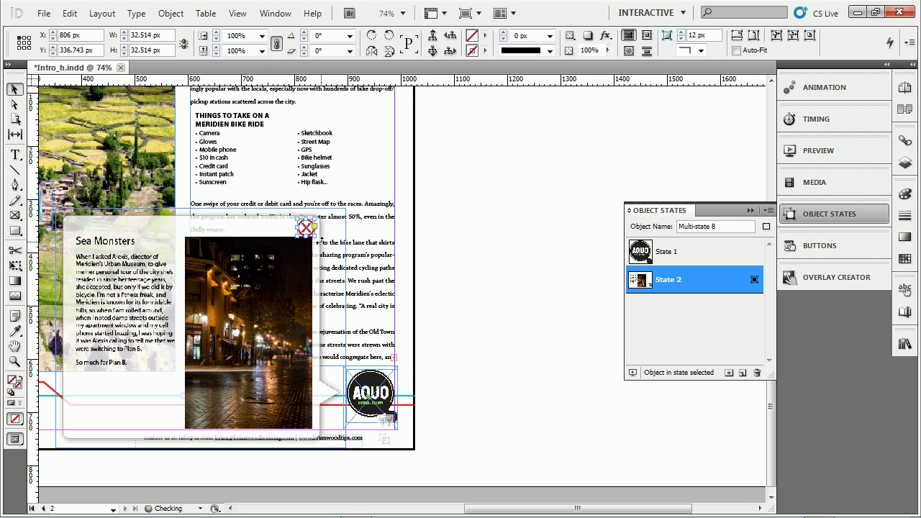
{"action": "left_click", "coordinate": [686, 259]}
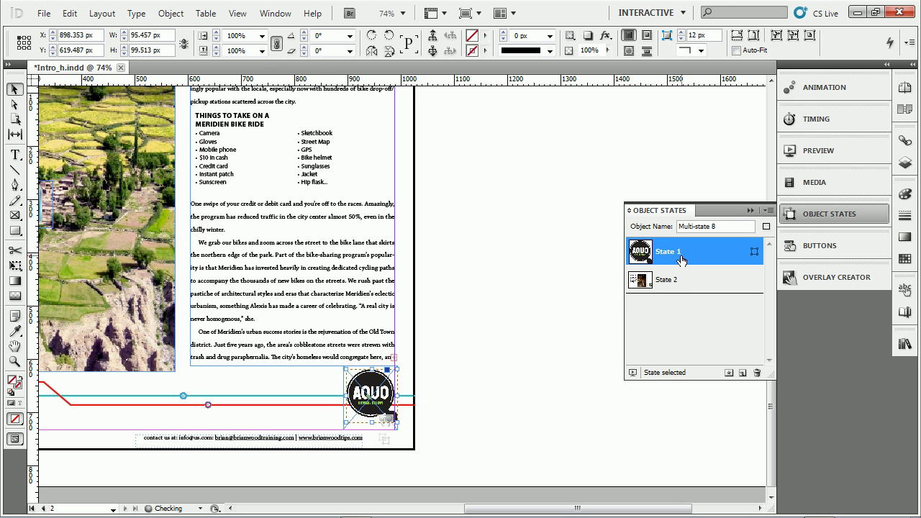
{"action": "left_click", "coordinate": [672, 287]}
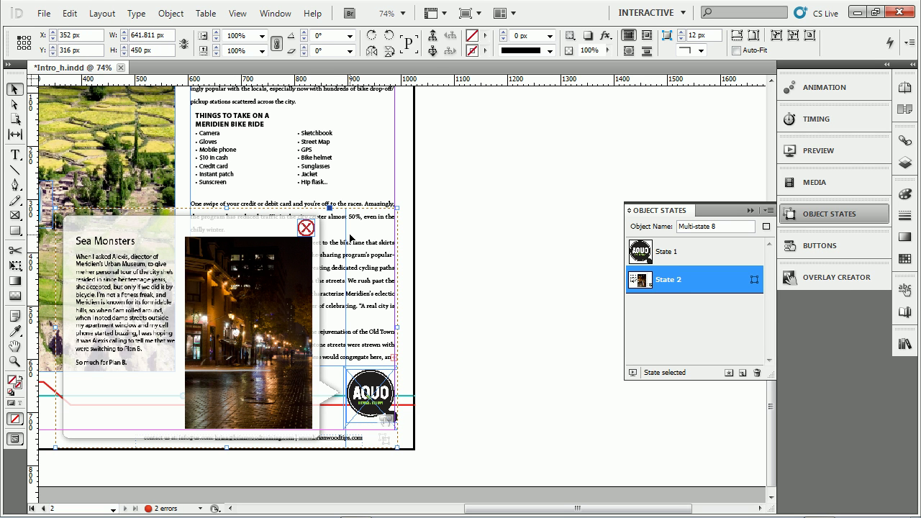
Step: Draw a frame over the red X and make it a button that goes to Multi-state 8 State 1
{"action": "left_click", "coordinate": [14, 215]}
{"action": "left_click_drag", "start_coordinate": [297, 219], "coordinate": [317, 239]}
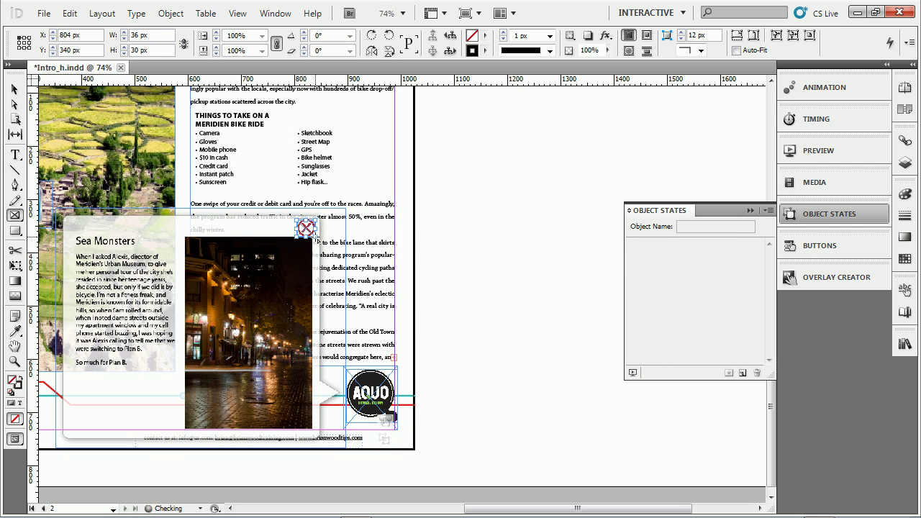
{"action": "left_click", "coordinate": [803, 243]}
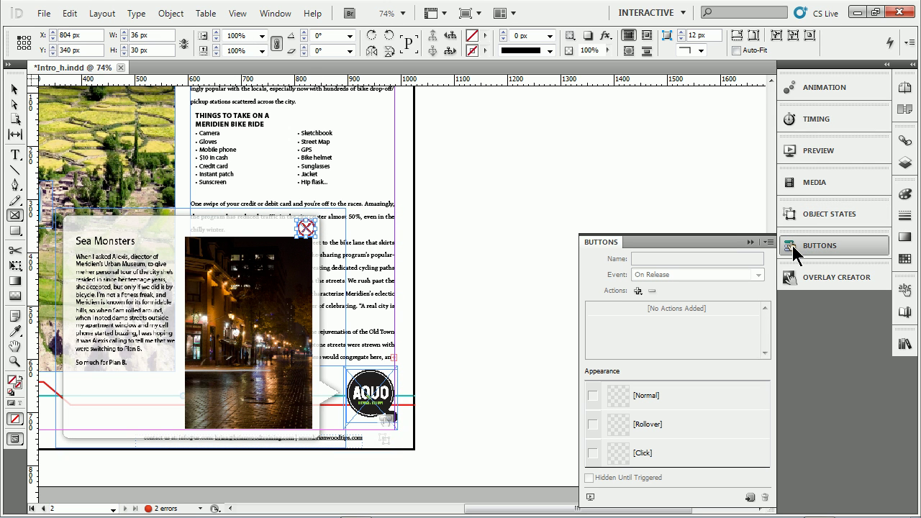
{"action": "left_click", "coordinate": [638, 291]}
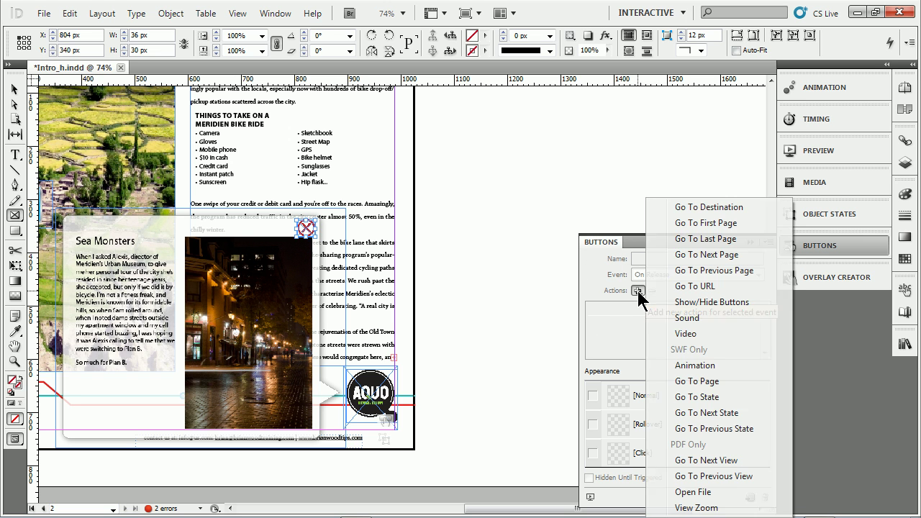
{"action": "left_click", "coordinate": [699, 396]}
{"action": "left_click", "coordinate": [672, 339]}
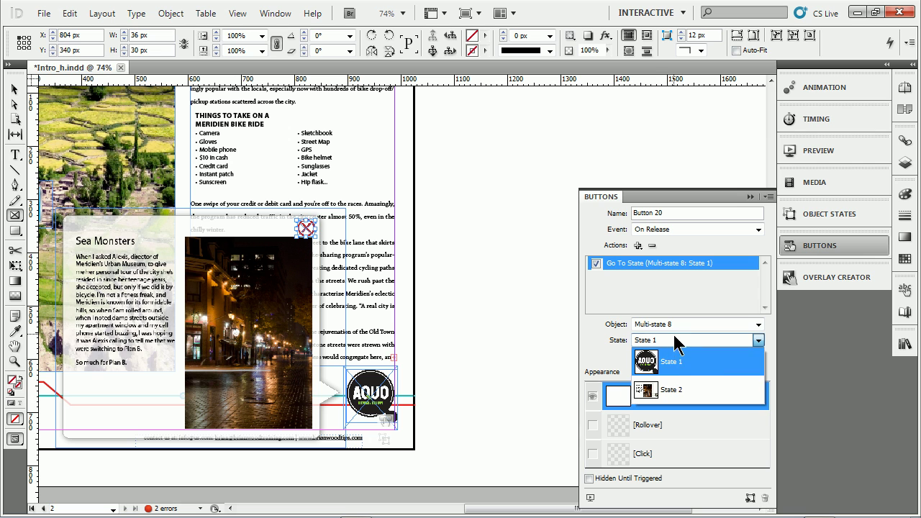
{"action": "left_click", "coordinate": [671, 364]}
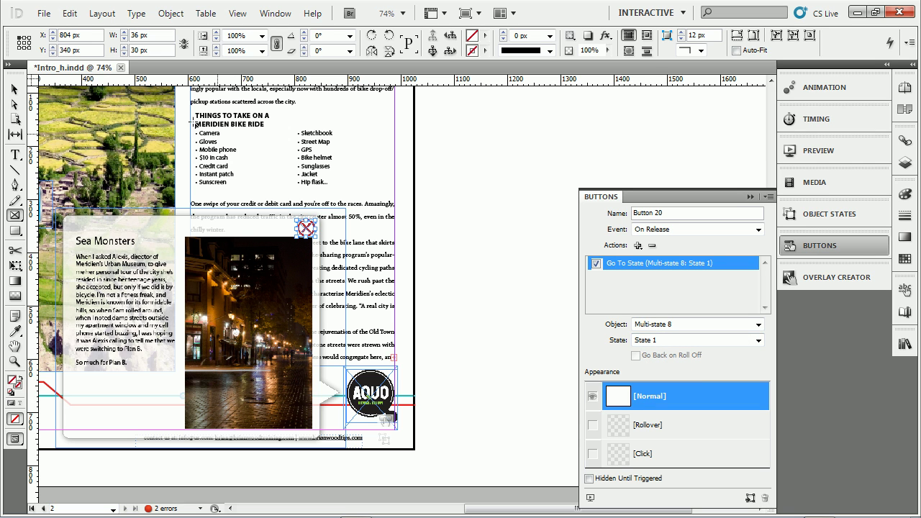
{"action": "left_click", "coordinate": [15, 88]}
{"action": "left_click", "coordinate": [847, 285]}
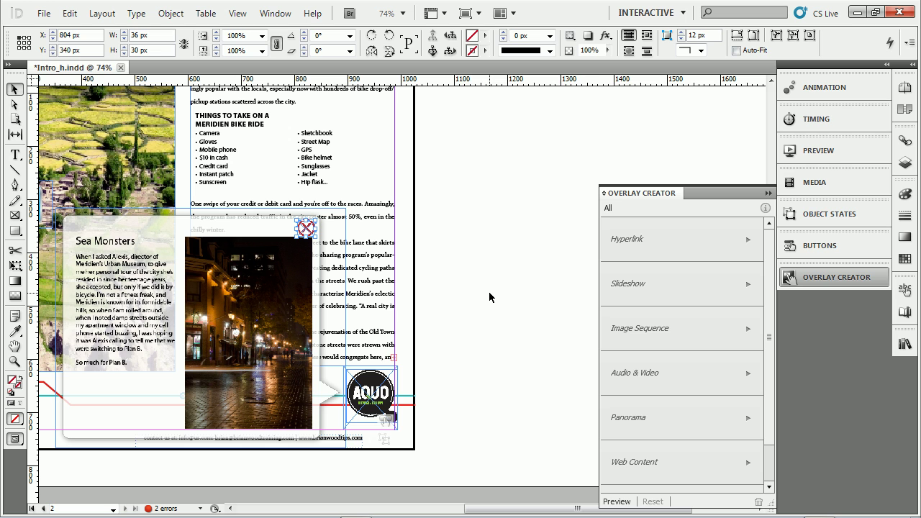
Step: Preview the spread in Content Viewer, open the Sea Monsters pop-up from the AQUO logo, and close it with X
{"action": "left_click", "coordinate": [622, 505]}
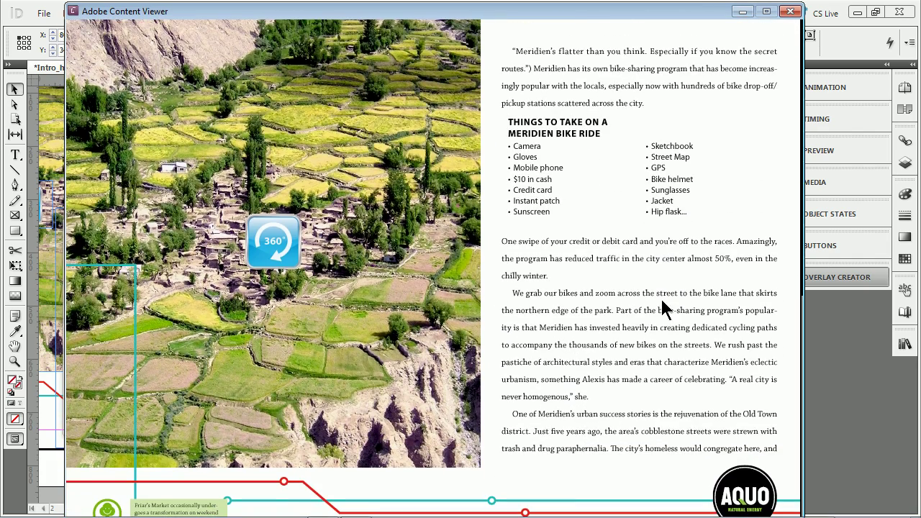
{"action": "left_click", "coordinate": [749, 493]}
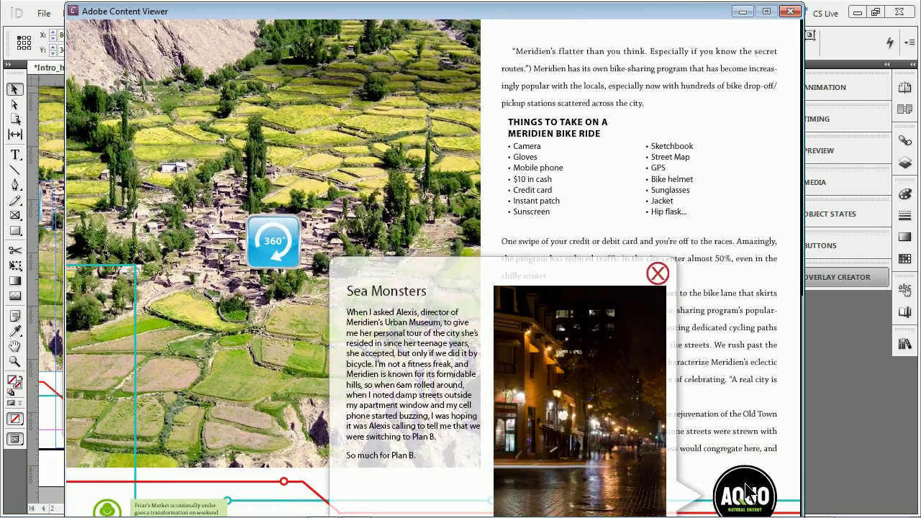
{"action": "left_click", "coordinate": [657, 274]}
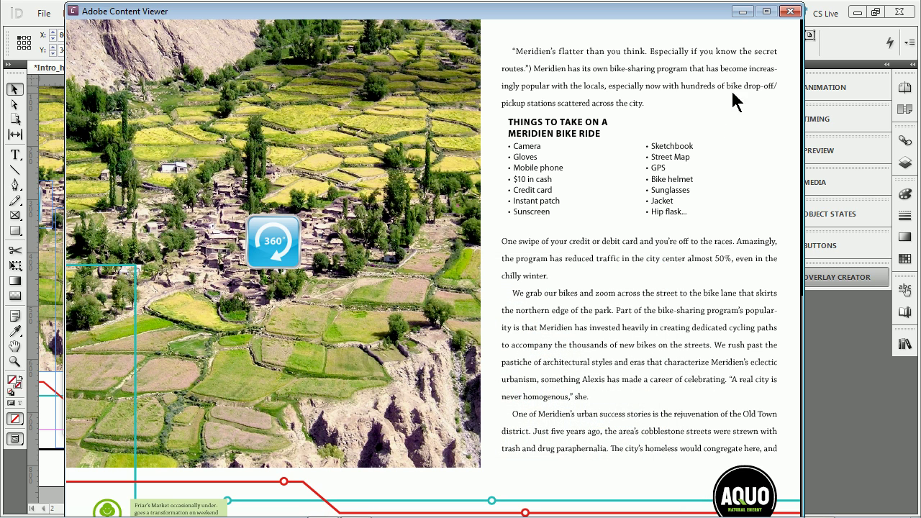
{"action": "left_click", "coordinate": [790, 11]}
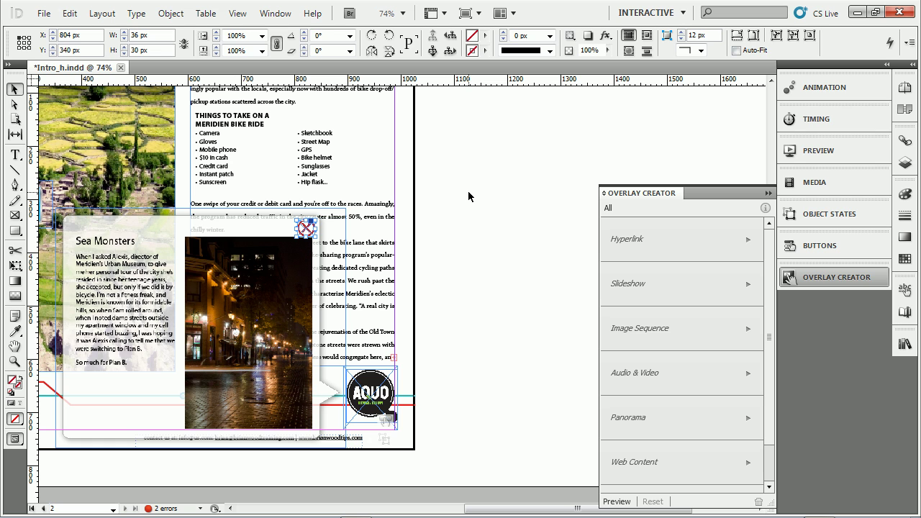